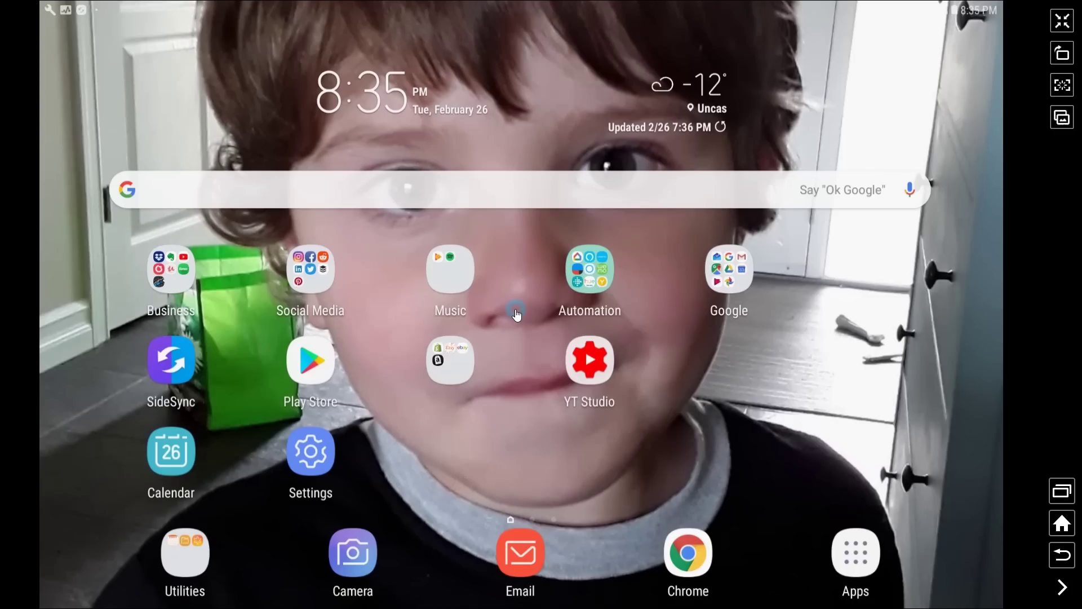
# Open the launcher's Automation folder holding Home, Alexa, IFTTT, SmartThings and other smart-home apps
pyautogui.click(588, 272)
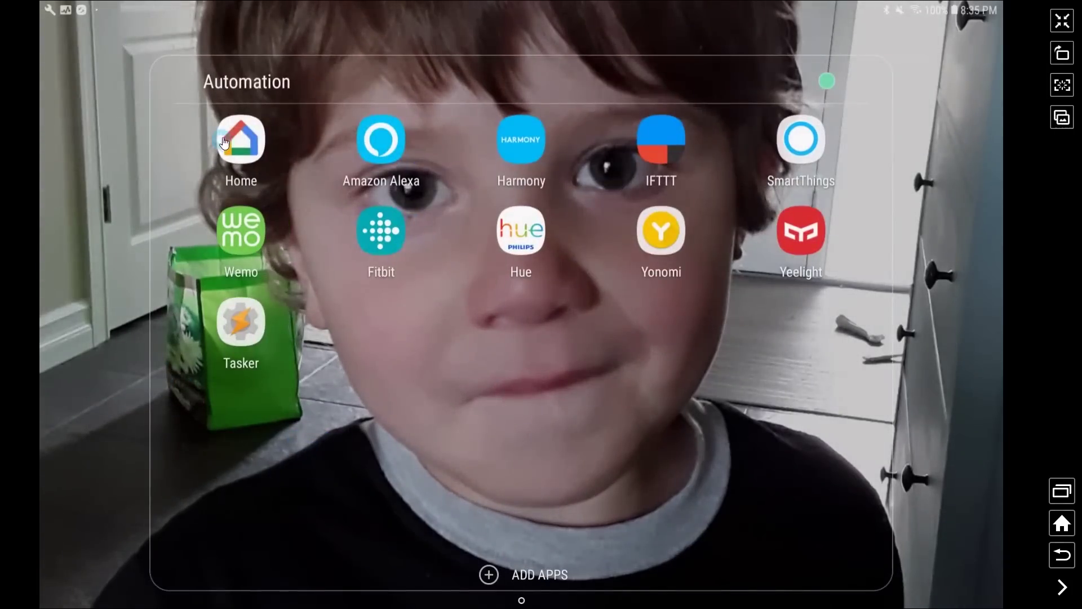
# Launch Google Home, open Manage routines and start a blank new routine
pyautogui.click(224, 144)
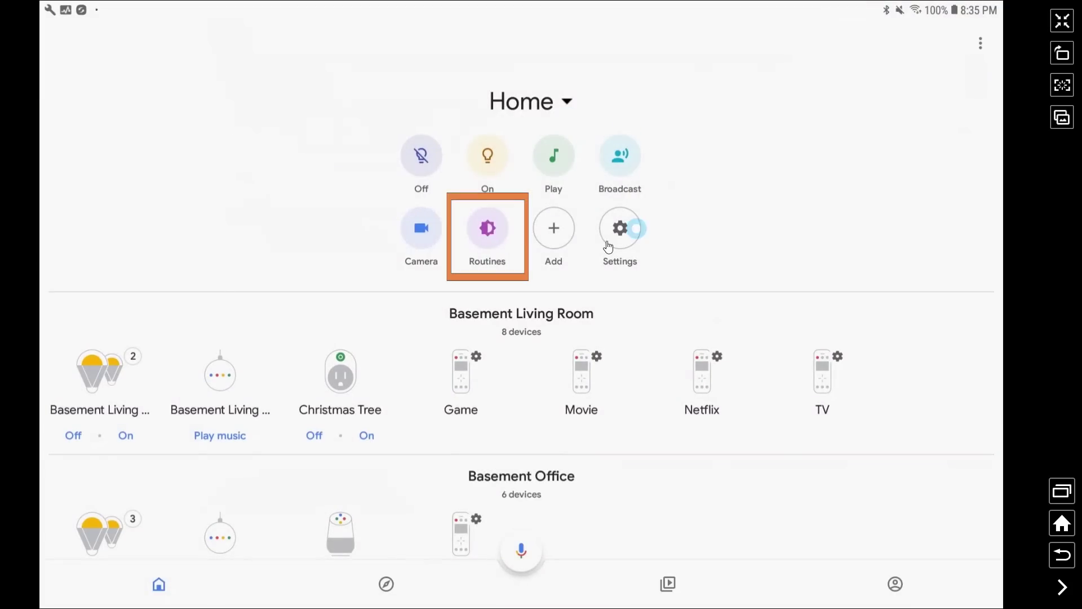
pyautogui.click(494, 242)
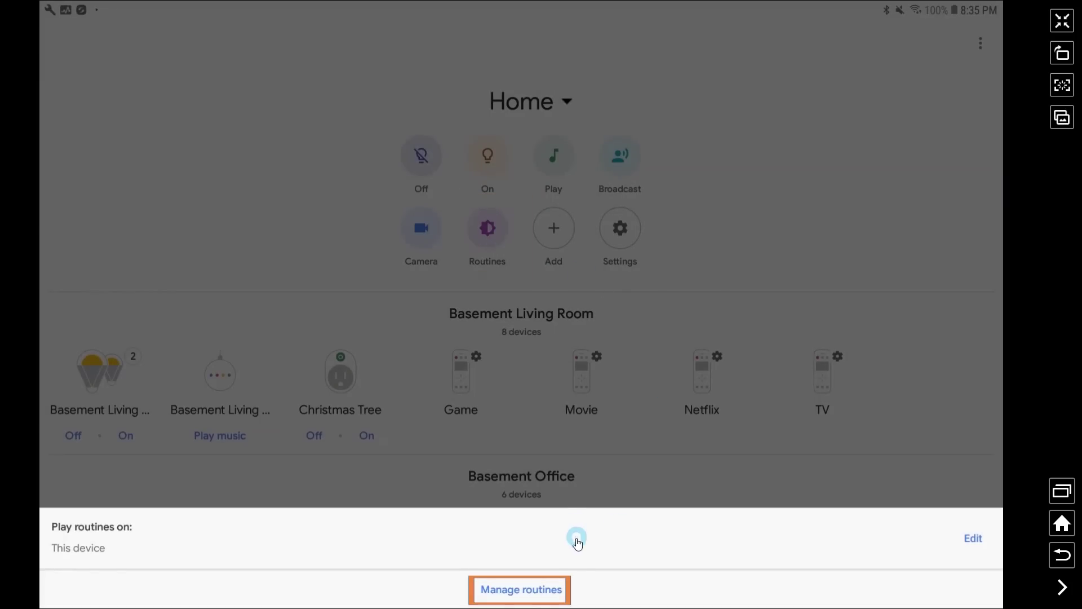
pyautogui.click(550, 592)
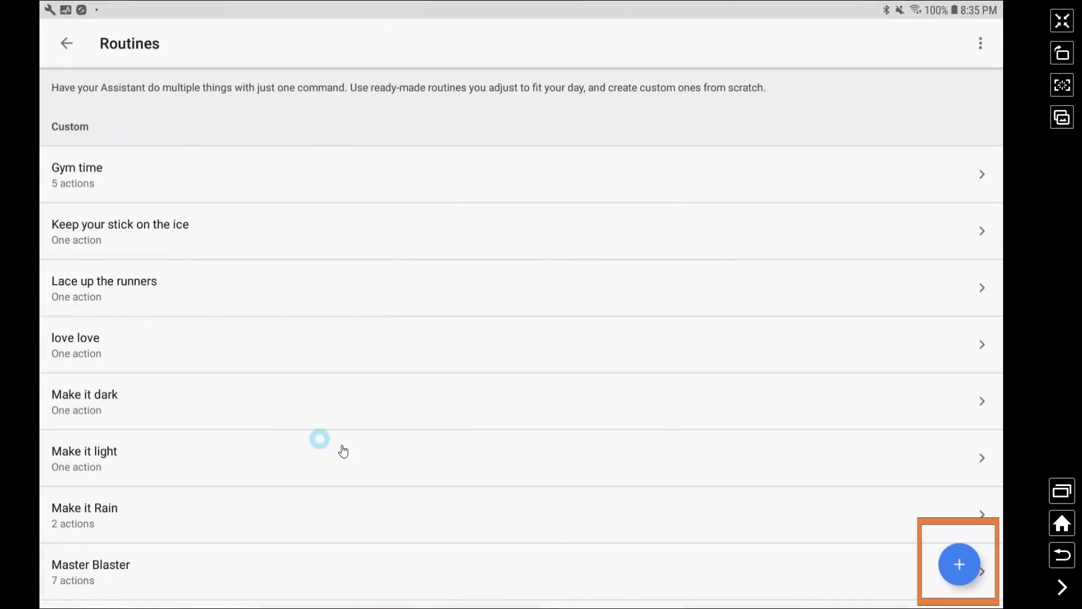
pyautogui.click(960, 570)
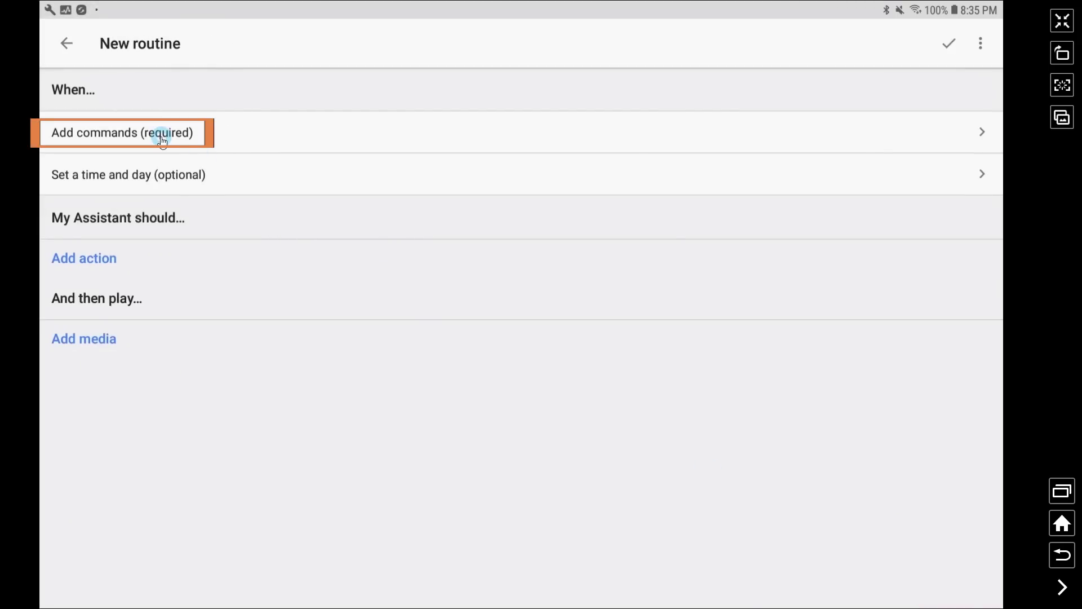
# Set 'blink' as the new routine's voice trigger command
pyautogui.click(162, 141)
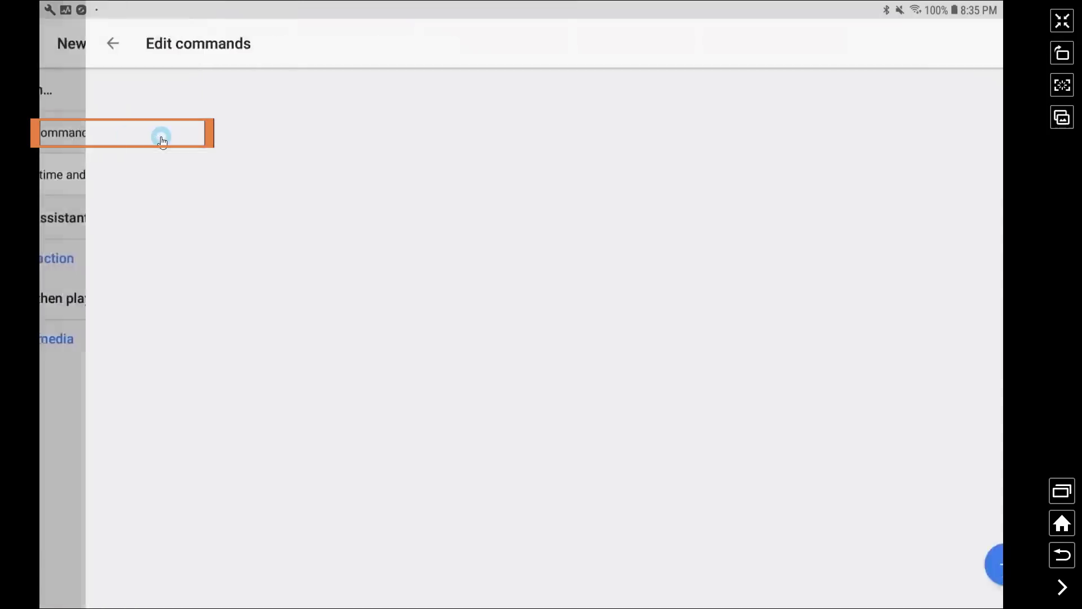
pyautogui.click(439, 294)
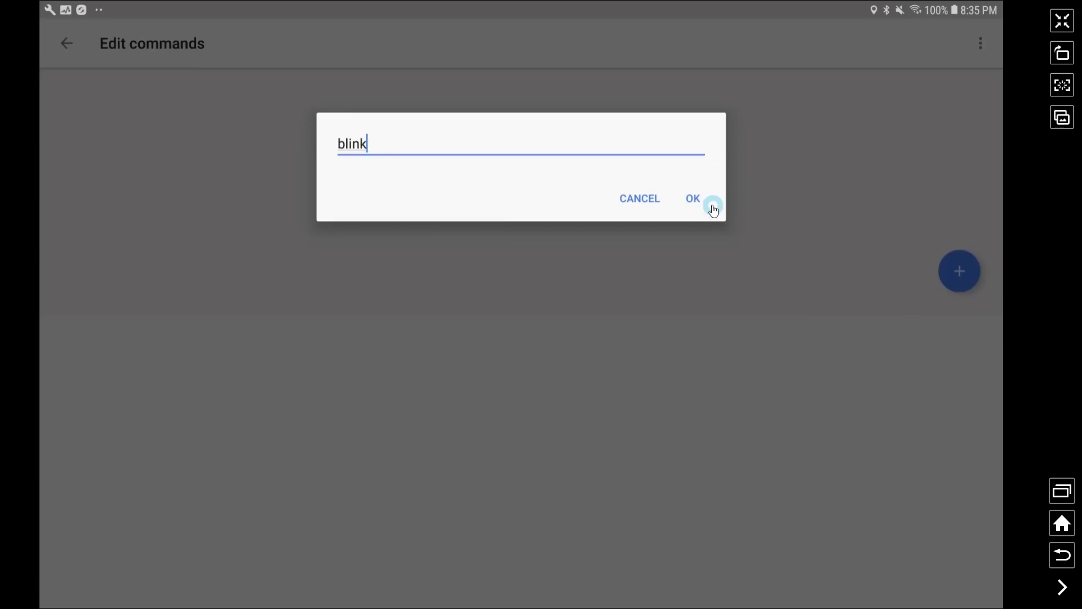
pyautogui.click(697, 206)
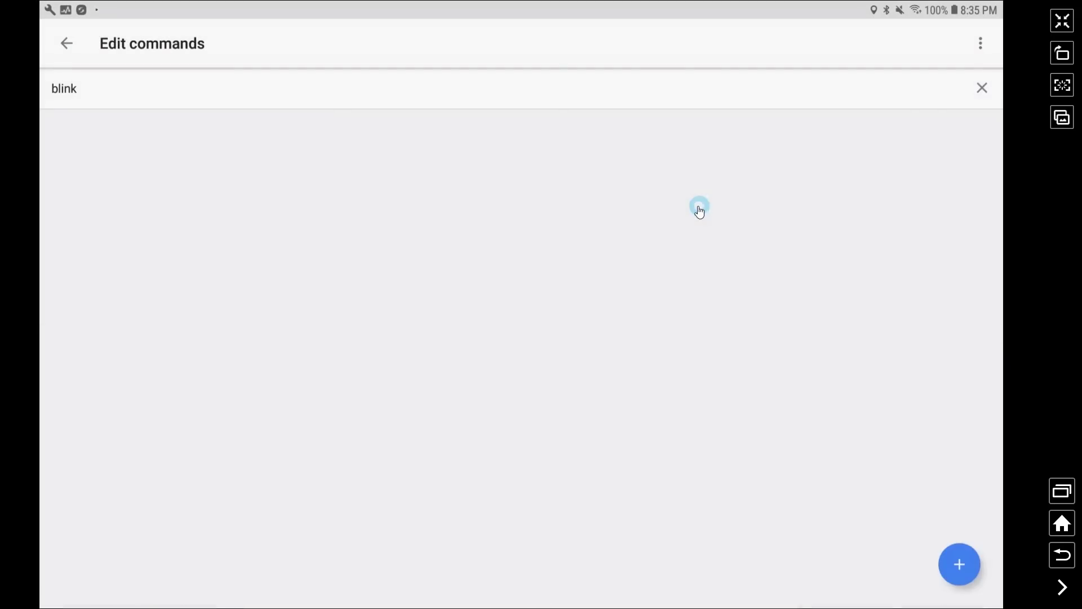
pyautogui.click(66, 46)
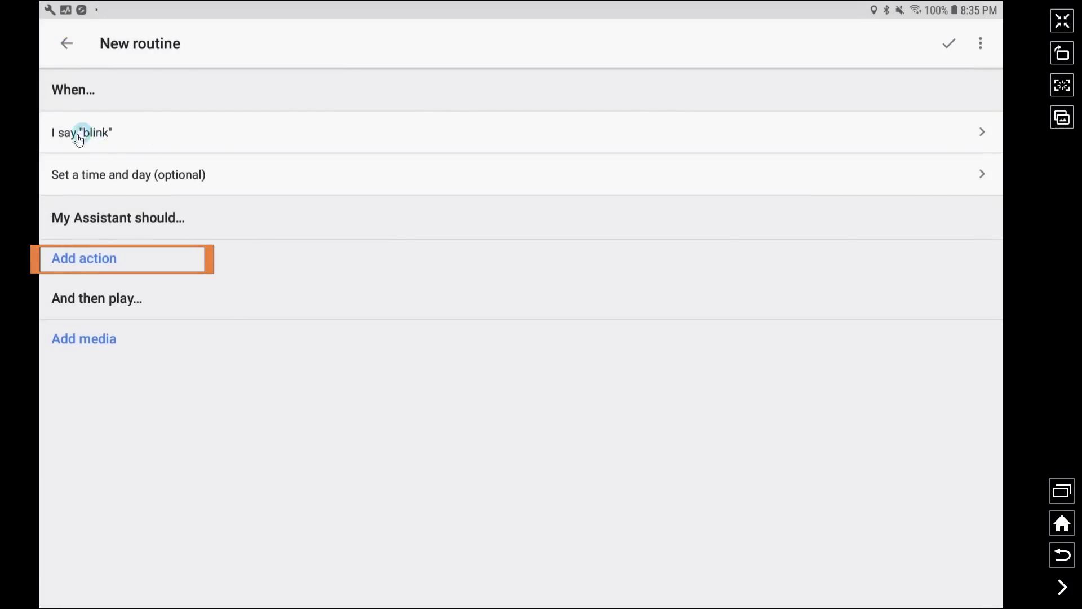
# Add the Assistant action 'set the volume to 70%' to the blink routine
pyautogui.click(95, 261)
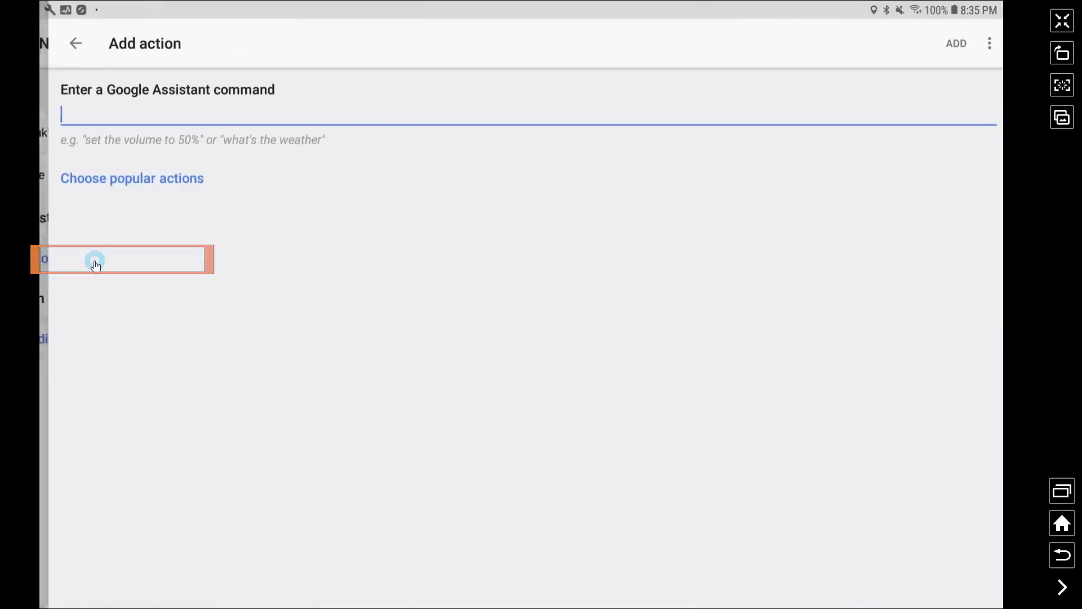
pyautogui.click(122, 118)
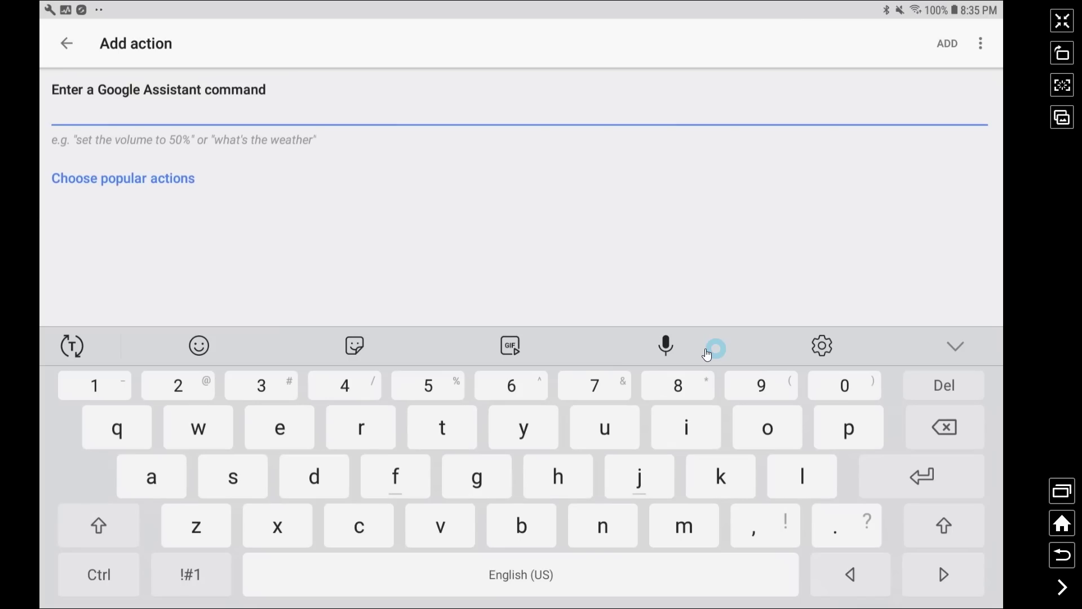
pyautogui.write('set the volume to 70%')
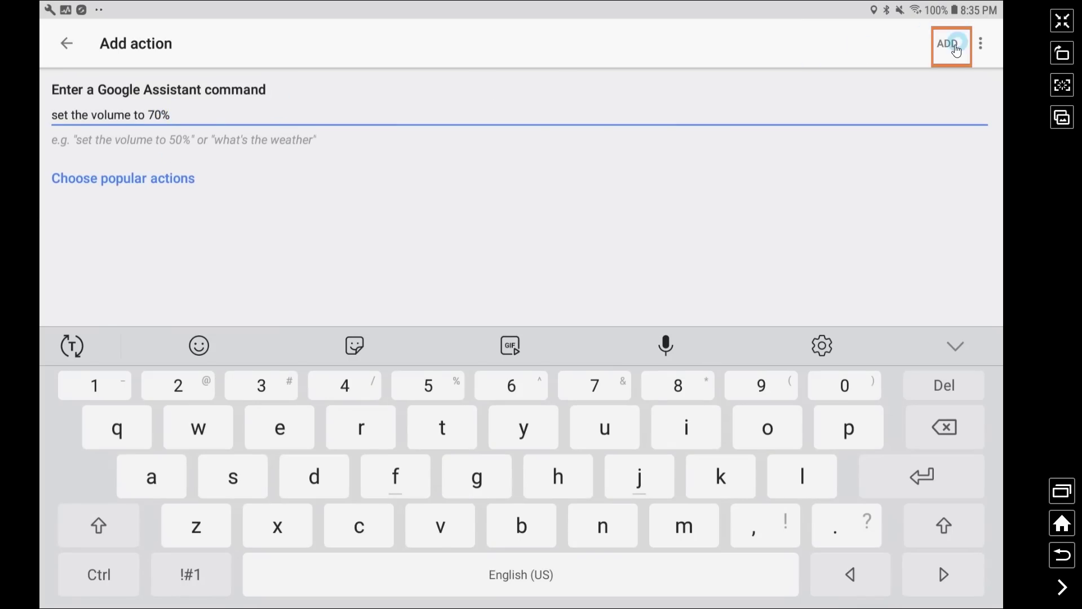
pyautogui.click(952, 47)
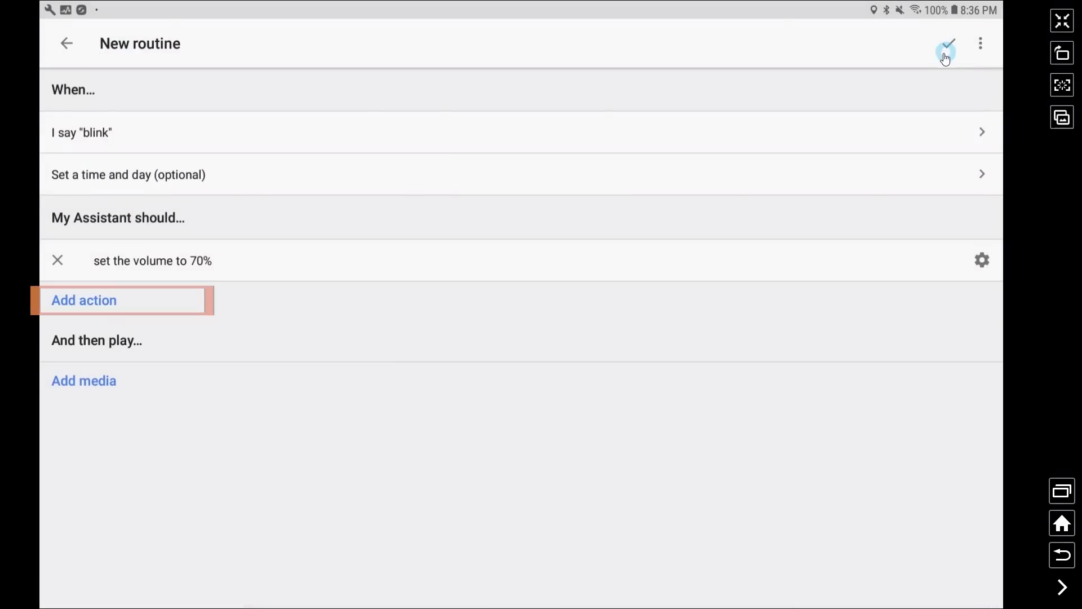
# Tick the 'Adjust lights, plugs, and more' popular action for the routine
pyautogui.click(83, 307)
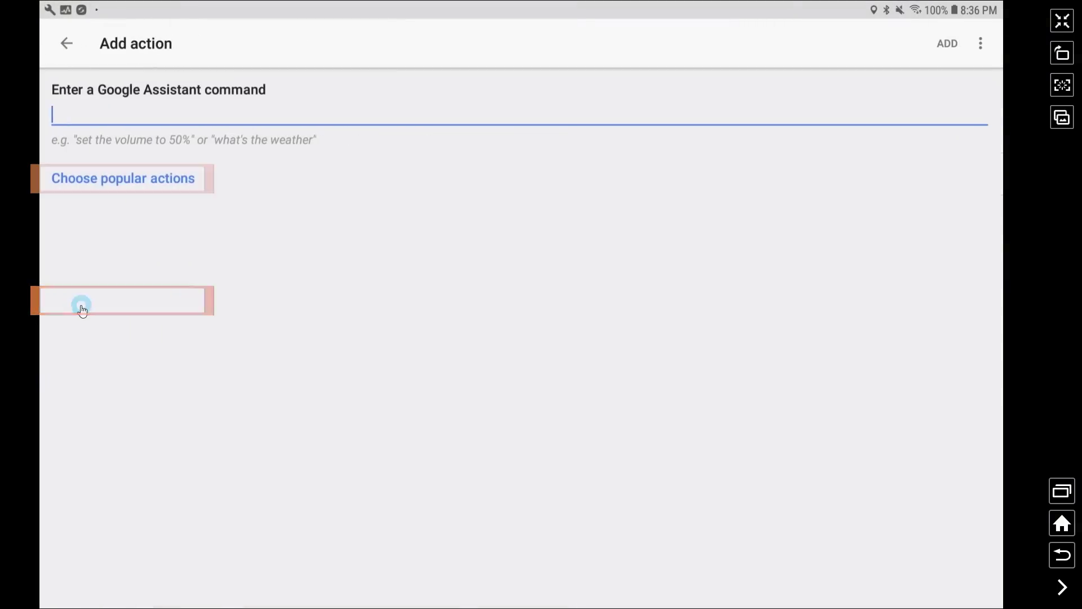
pyautogui.click(114, 185)
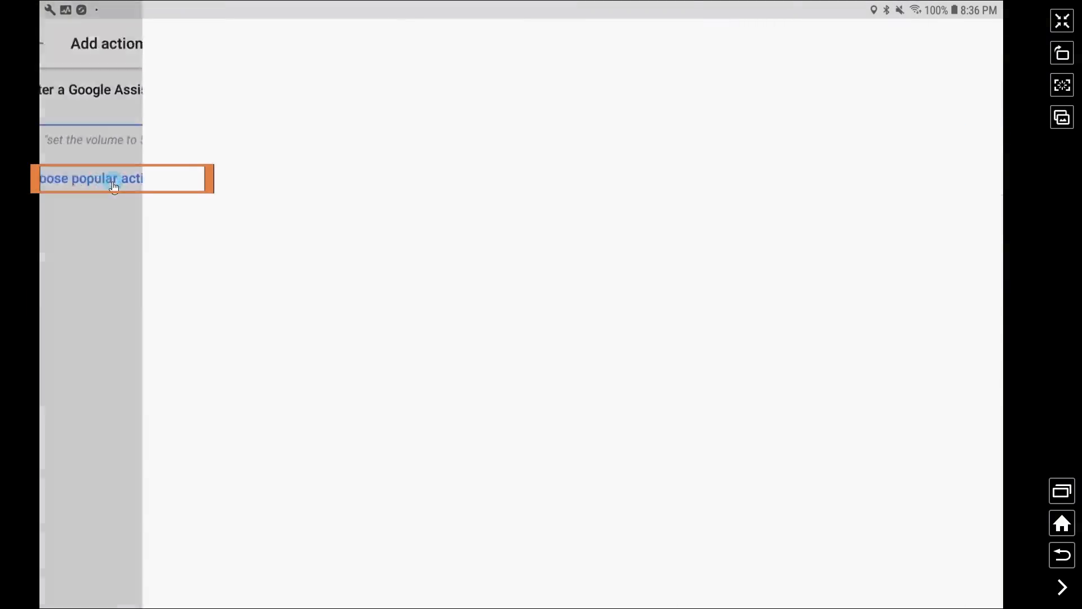
pyautogui.click(57, 132)
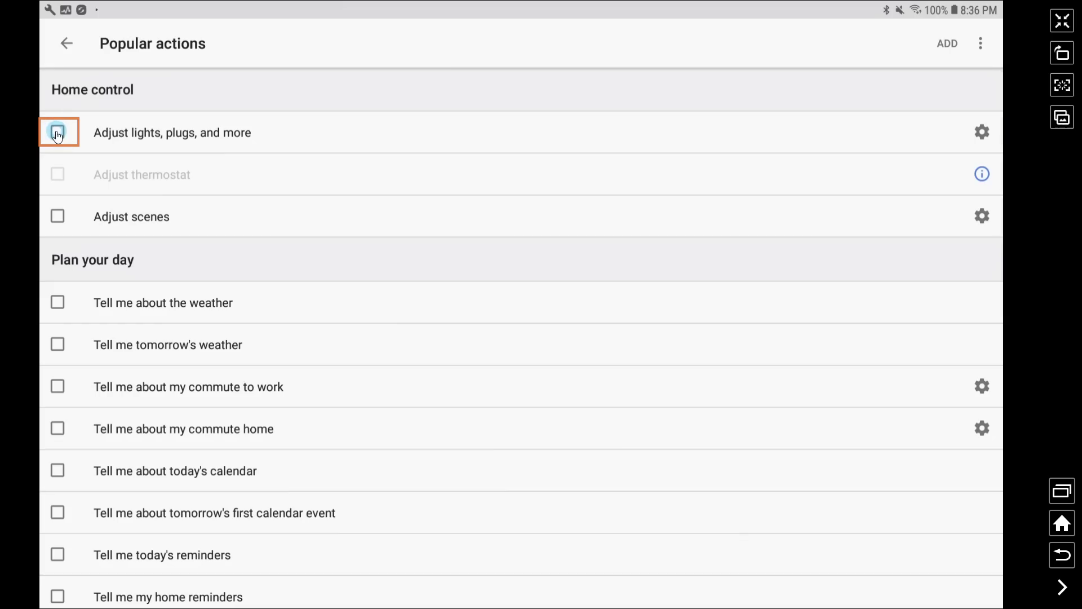
pyautogui.click(218, 134)
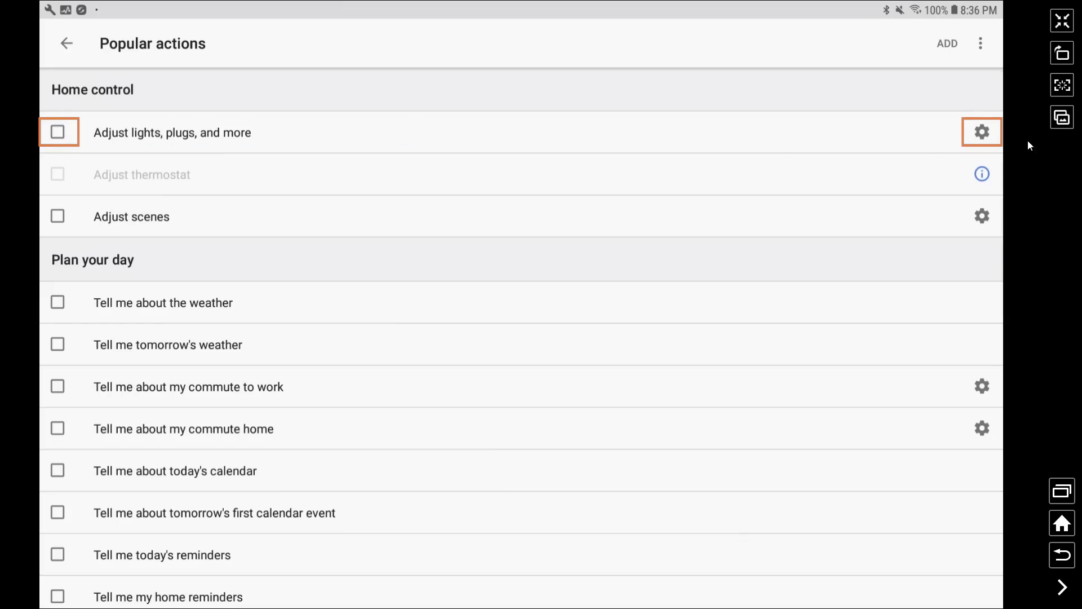
pyautogui.click(983, 133)
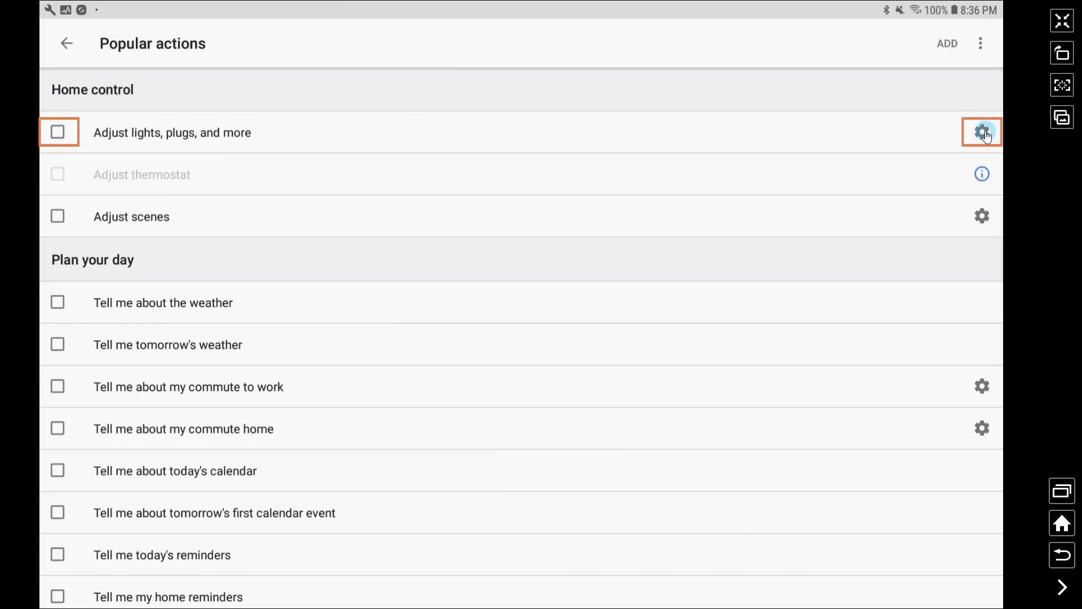
pyautogui.click(59, 133)
# Set the room light listed below the extra bedroom light to Turn on
pyautogui.click(982, 133)
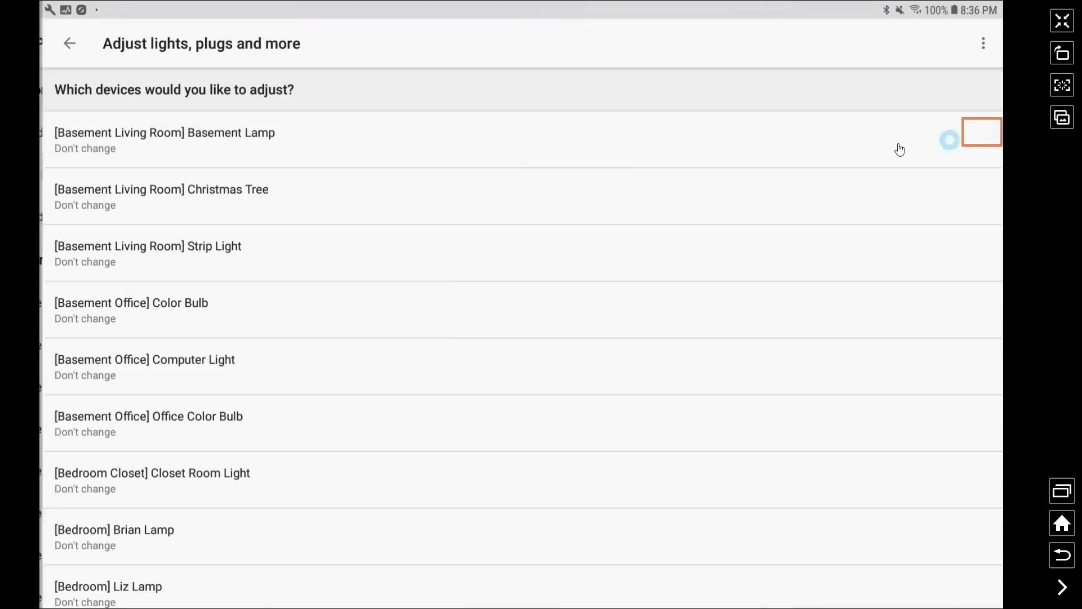
pyautogui.click(231, 155)
pyautogui.scroll(-5, 242, 209)
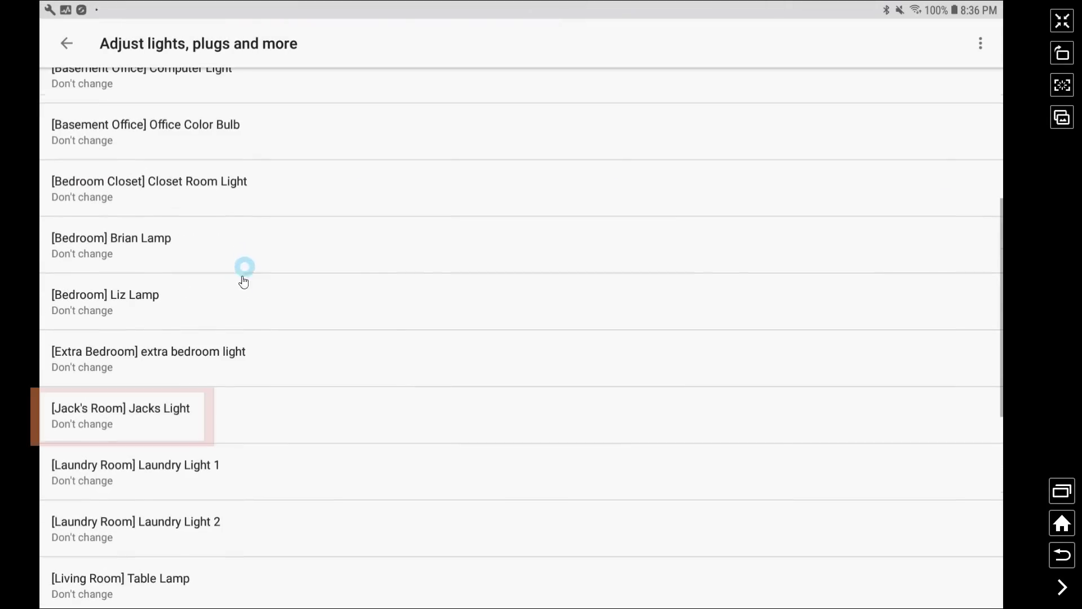
pyautogui.click(156, 420)
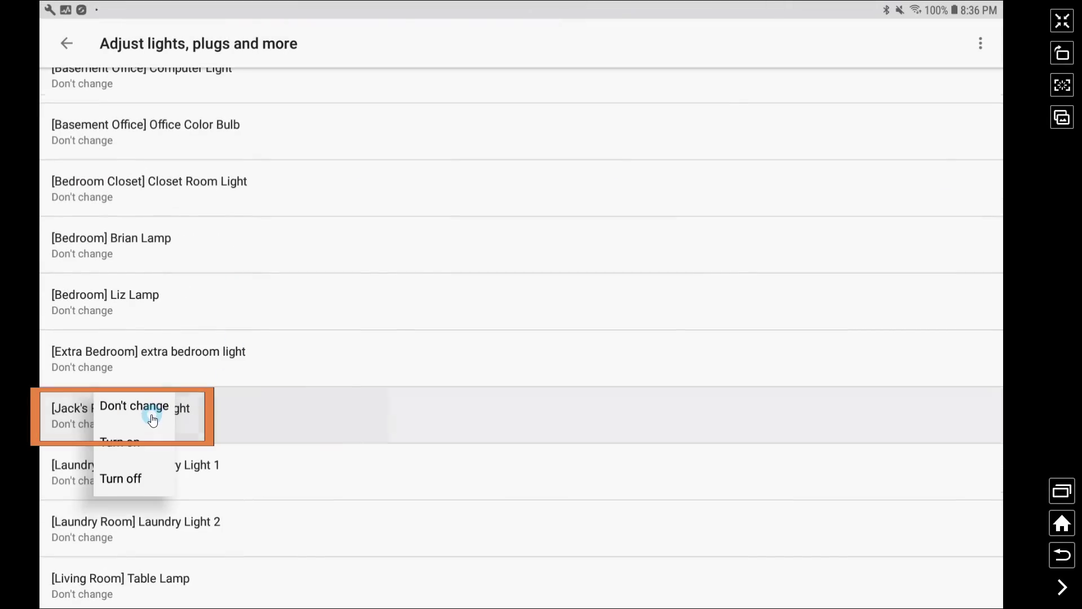
pyautogui.click(132, 445)
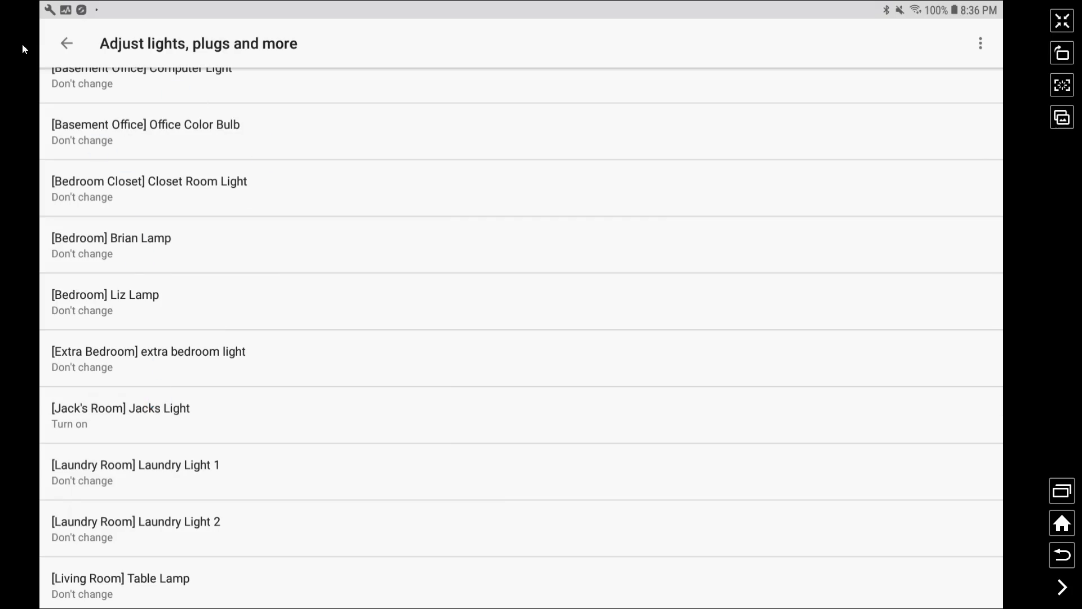
pyautogui.click(67, 44)
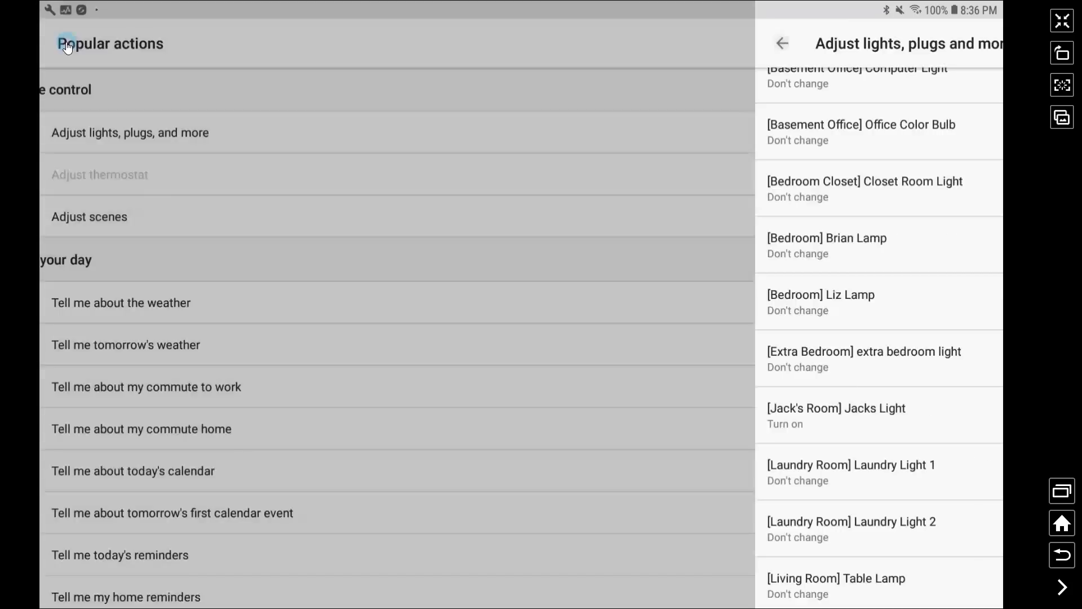
# Tick Say something with the phrase 'hey google' and add the checked actions to the routine
pyautogui.scroll(-5, 338, 226)
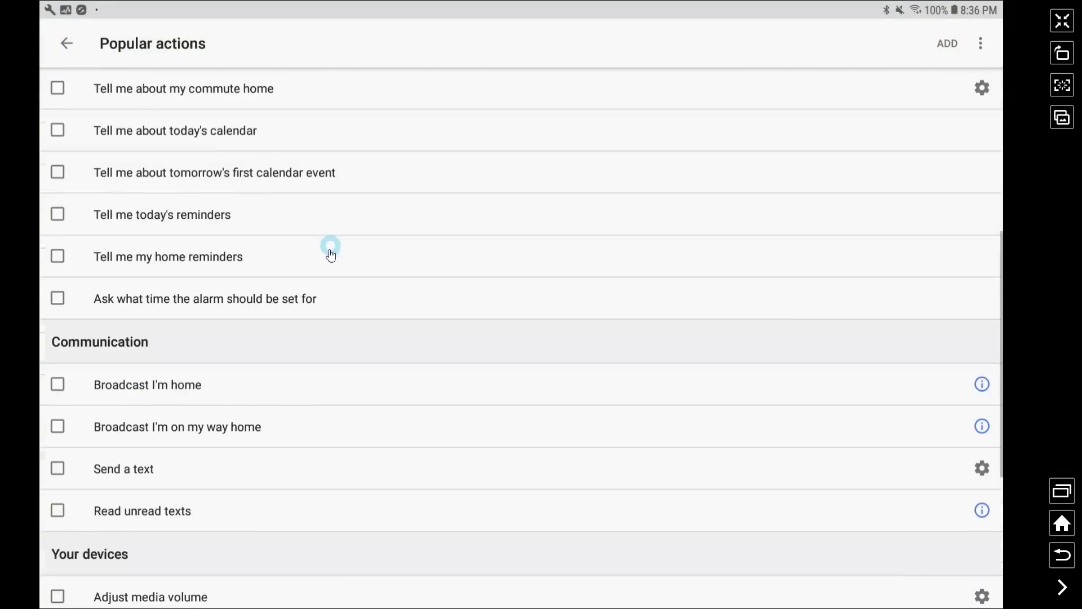
pyautogui.scroll(-2, 333, 338)
pyautogui.scroll(-1, 172, 375)
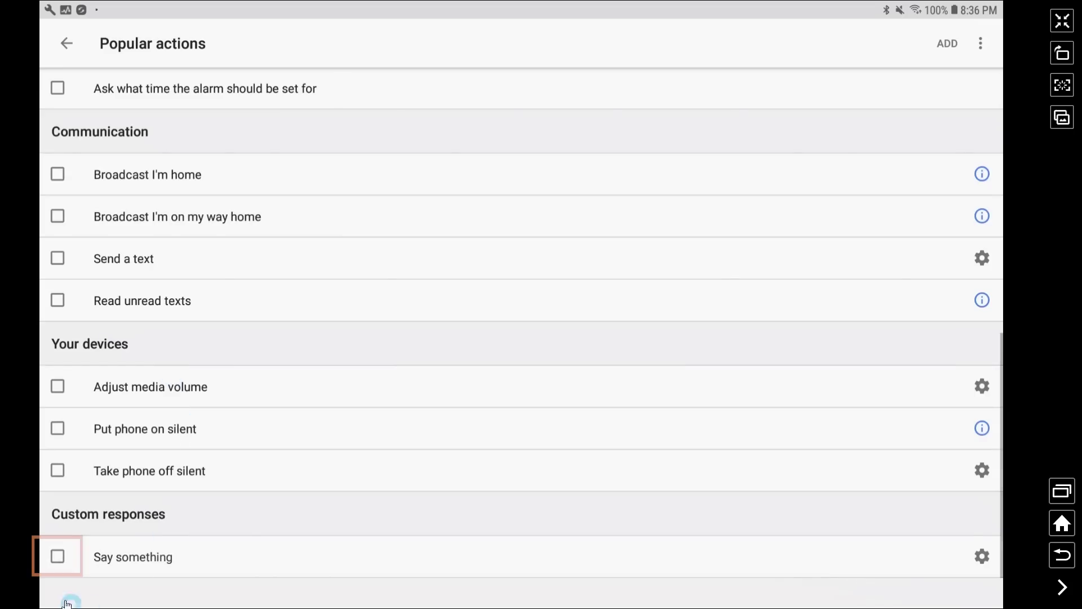
pyautogui.click(58, 557)
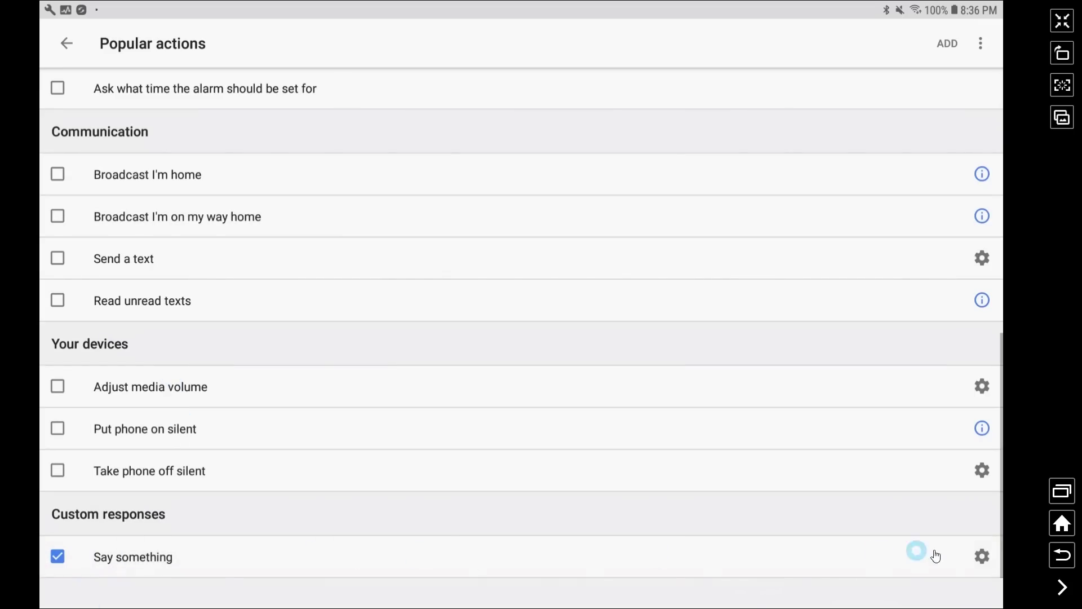
pyautogui.click(981, 557)
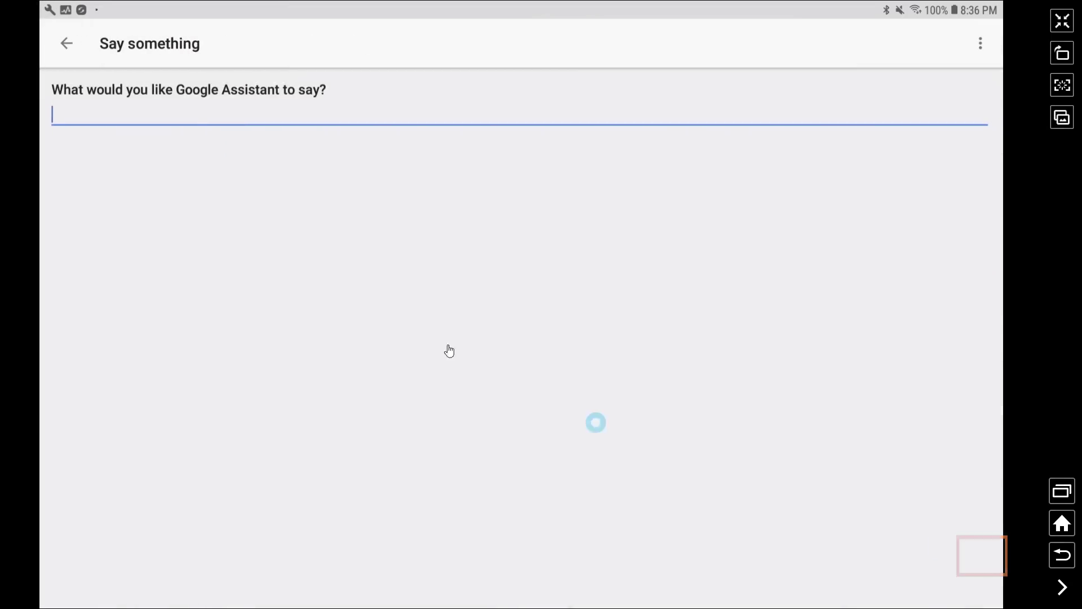
pyautogui.click(196, 130)
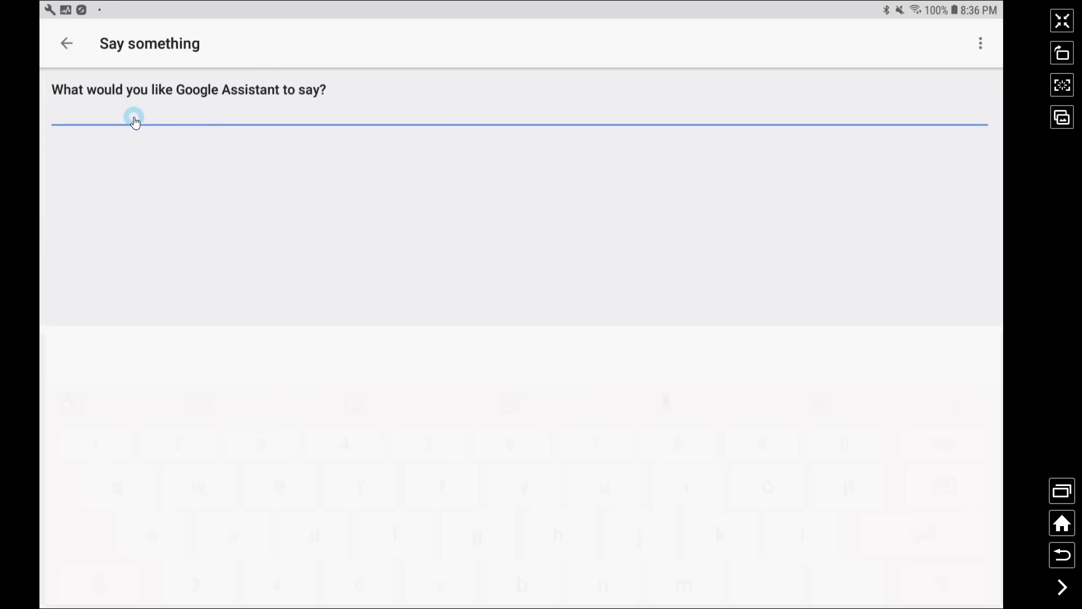
pyautogui.click(547, 478)
pyautogui.write('ey google')
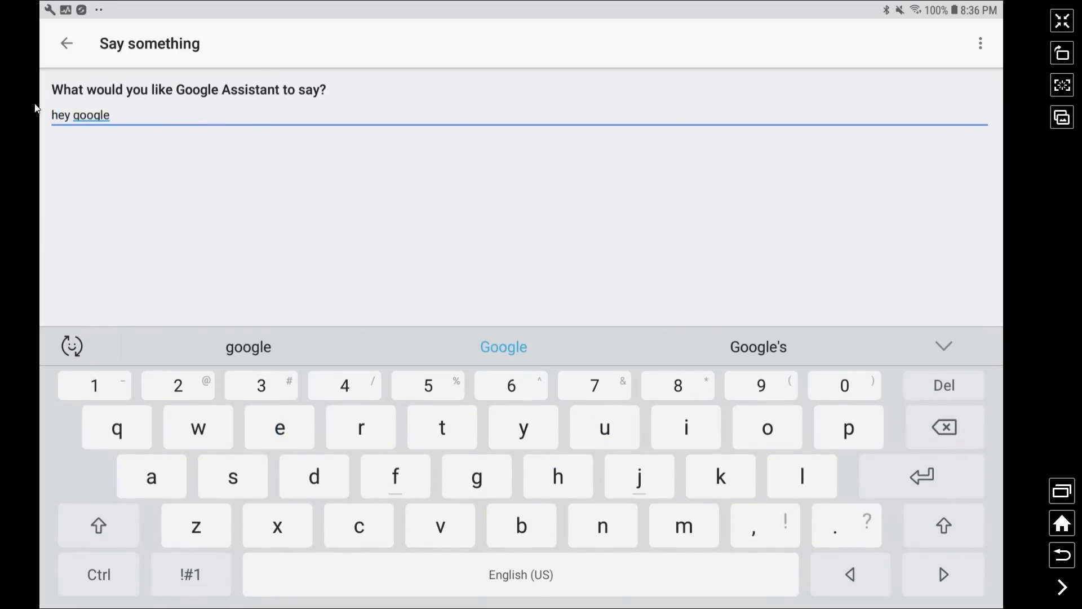
pyautogui.click(168, 210)
pyautogui.click(66, 44)
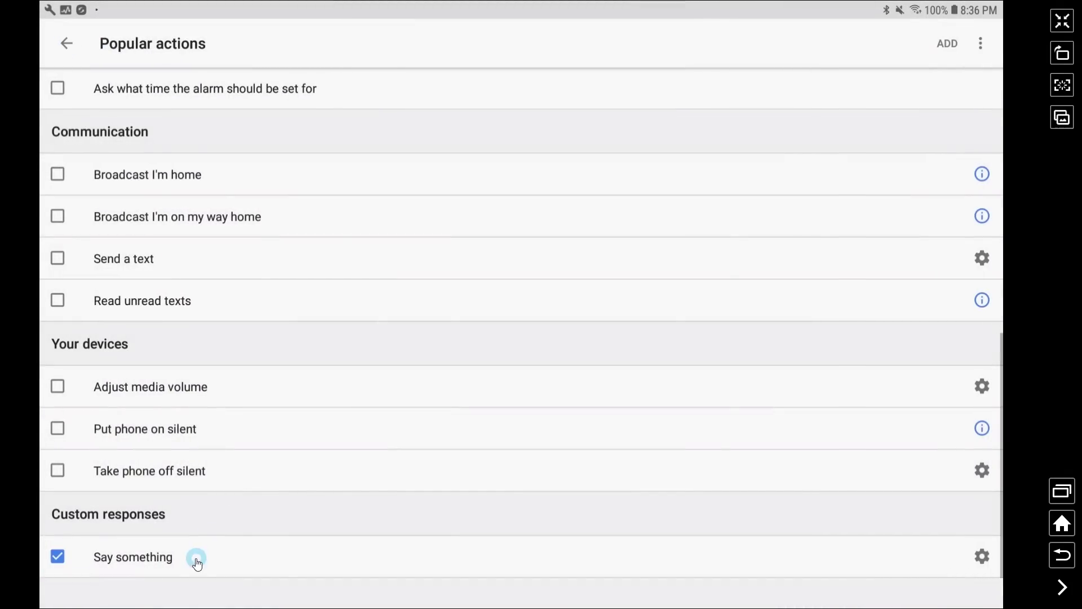
pyautogui.scroll(10, 285, 310)
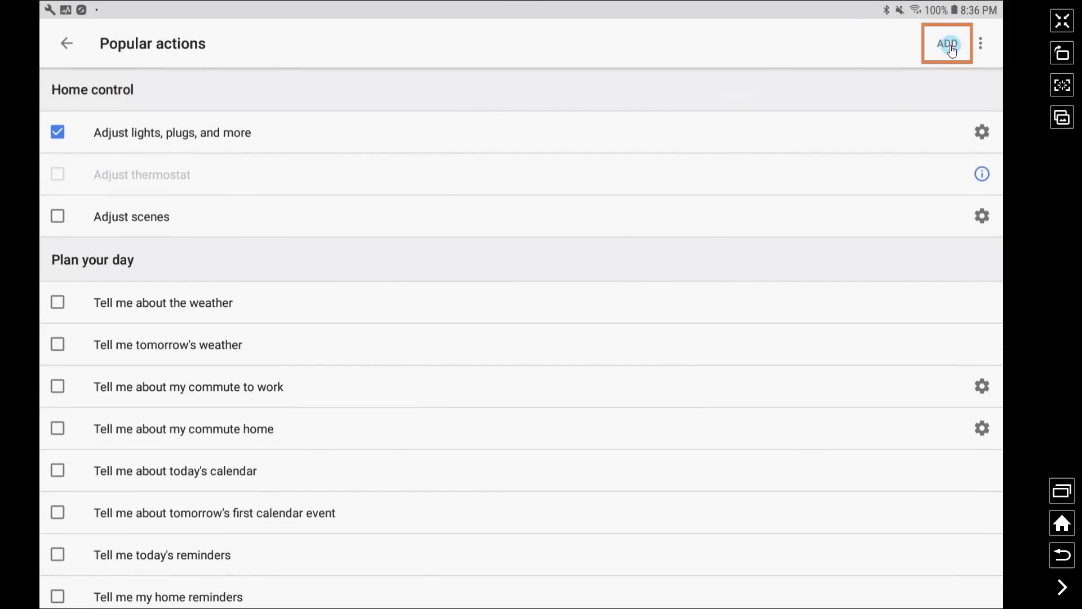
pyautogui.click(949, 46)
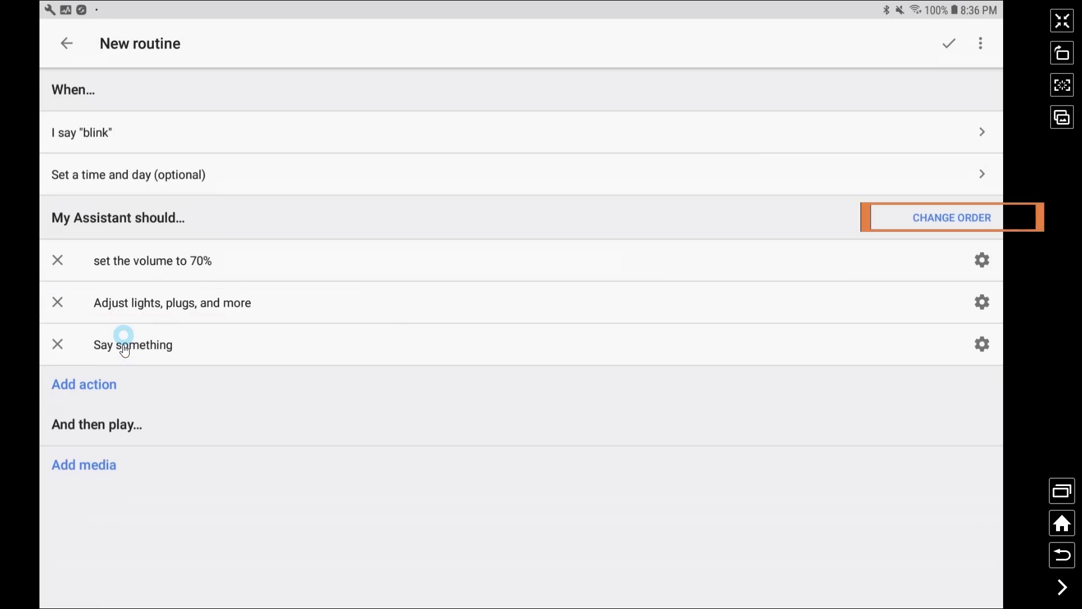
# Drag the lights action lower in the blink routine's action order
pyautogui.click(913, 220)
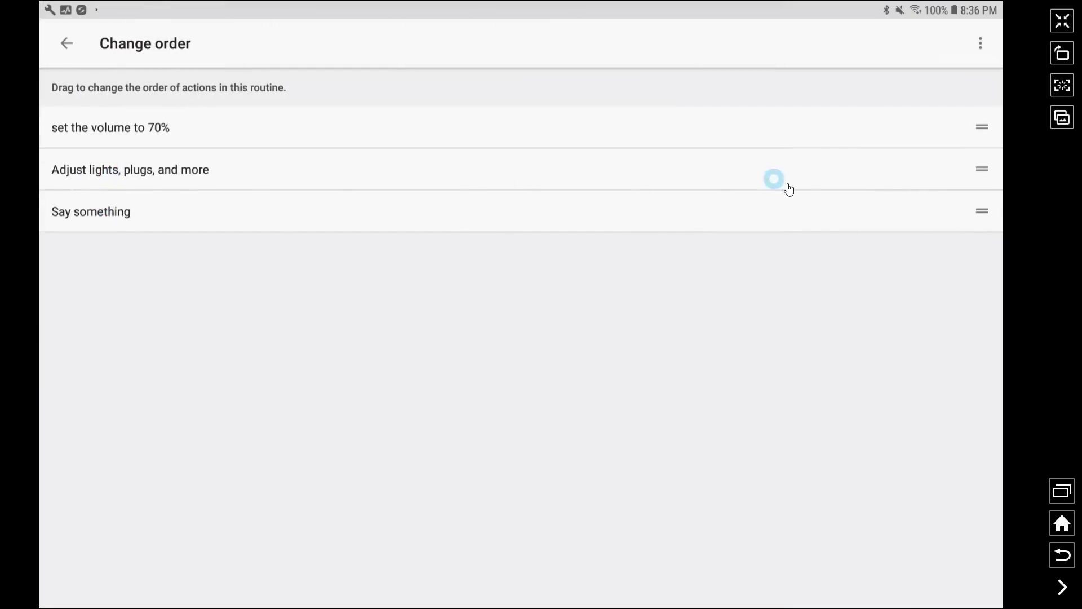
pyautogui.moveTo(982, 169); pyautogui.dragTo(984, 245)
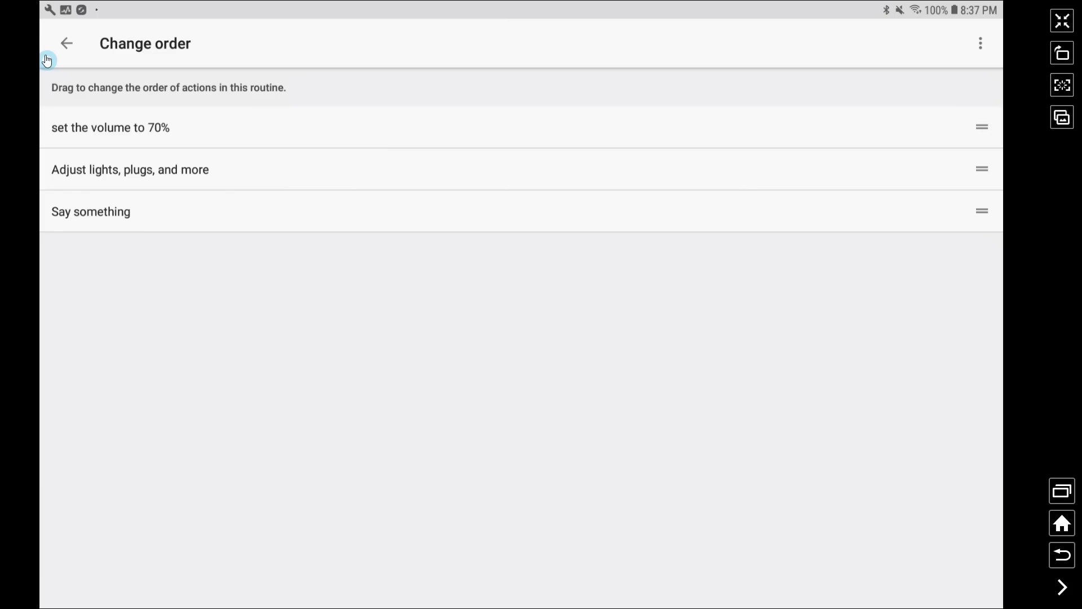
pyautogui.click(64, 44)
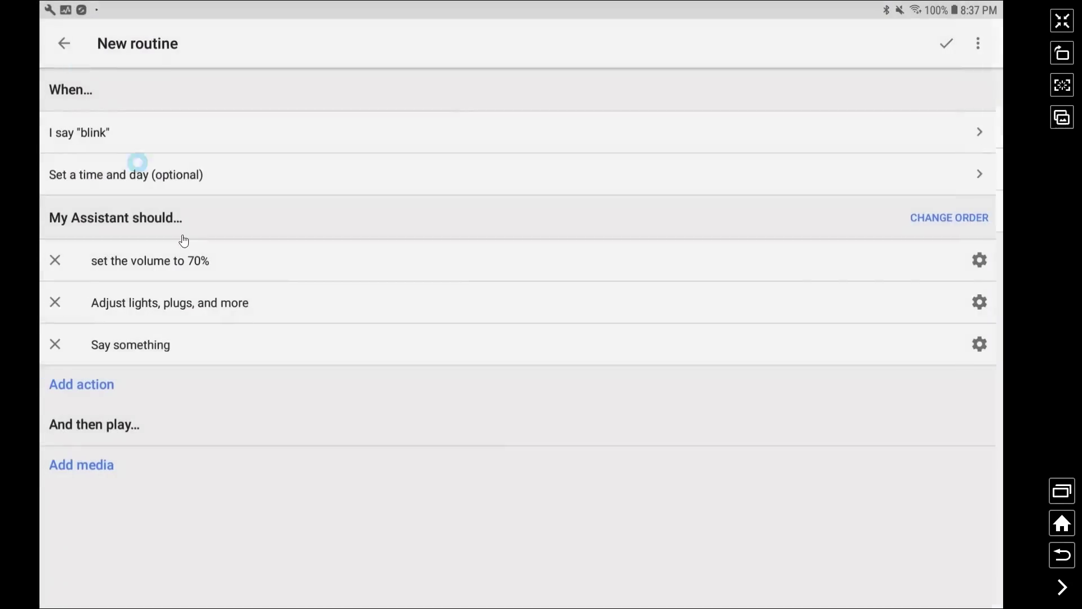
pyautogui.click(86, 384)
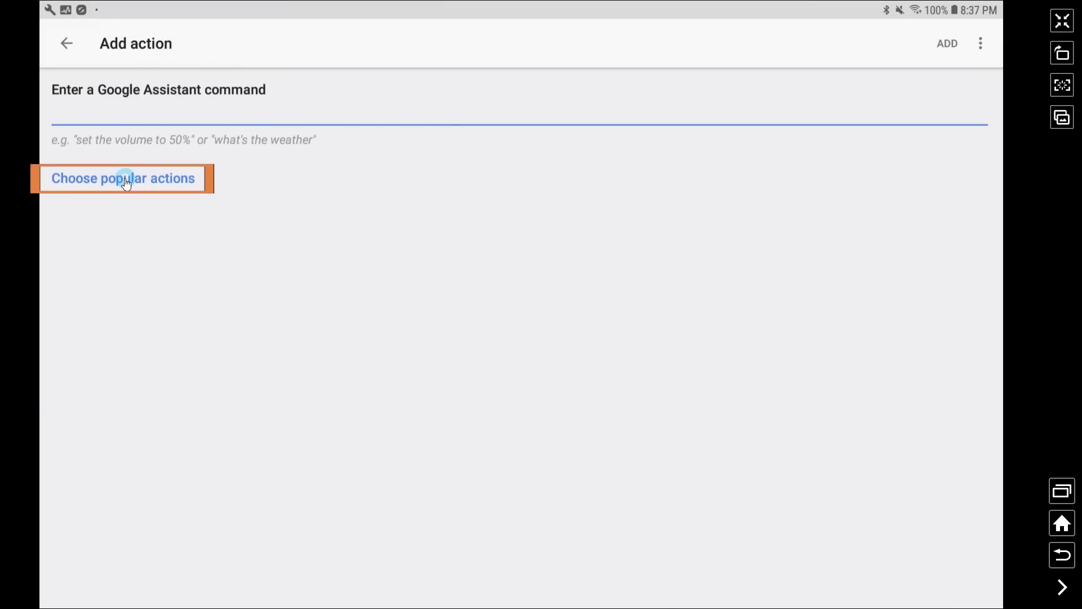
# Tick another Say something popular action with the phrase 'no blink'
pyautogui.click(125, 183)
pyautogui.scroll(-5, 191, 276)
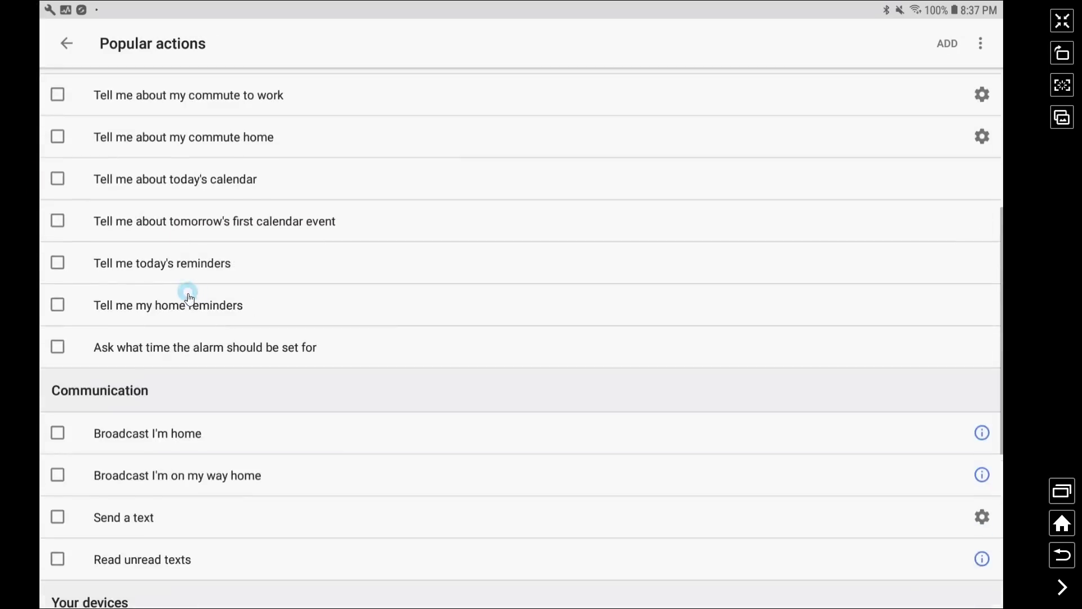
pyautogui.scroll(-4, 194, 310)
pyautogui.click(58, 567)
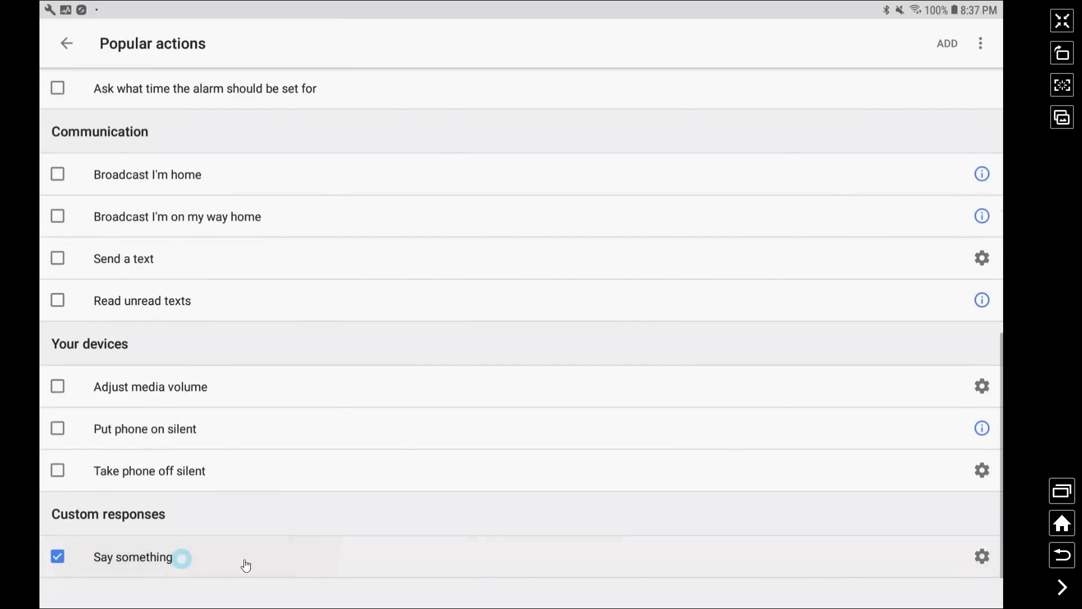
pyautogui.click(983, 556)
pyautogui.click(155, 123)
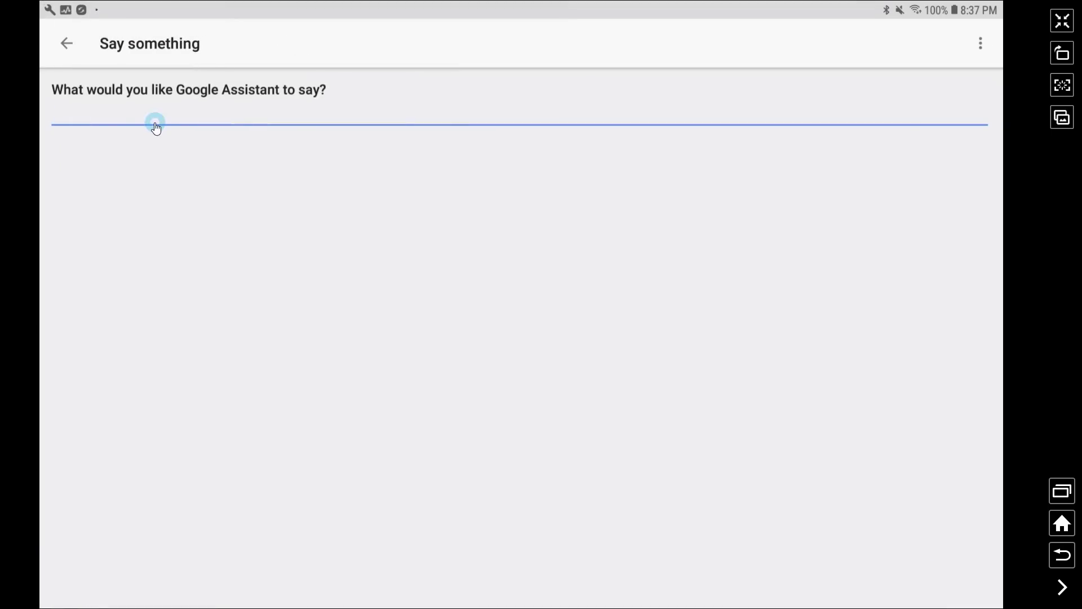
pyautogui.click(144, 123)
pyautogui.write('no blink')
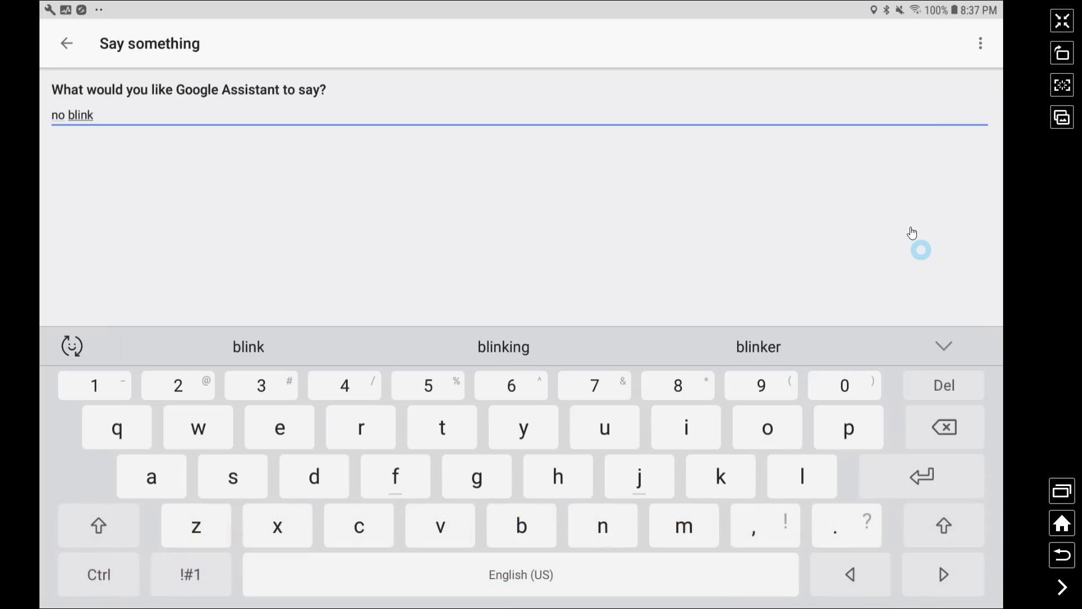
pyautogui.click(67, 47)
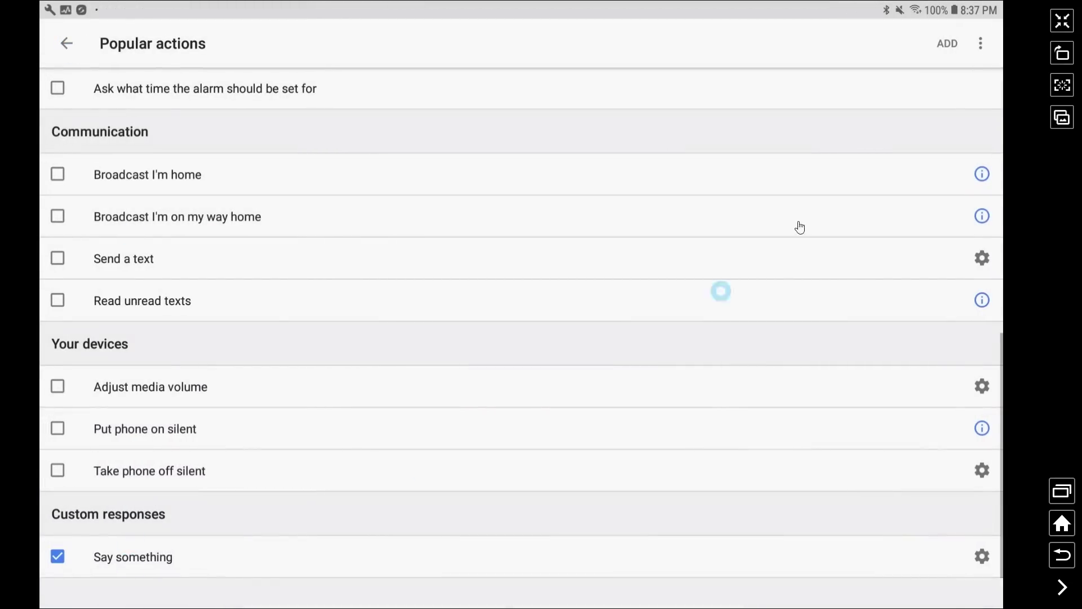
# Add the 'no blink' Say something action, check both phrases, and save the 4-action blink routine
pyautogui.click(944, 45)
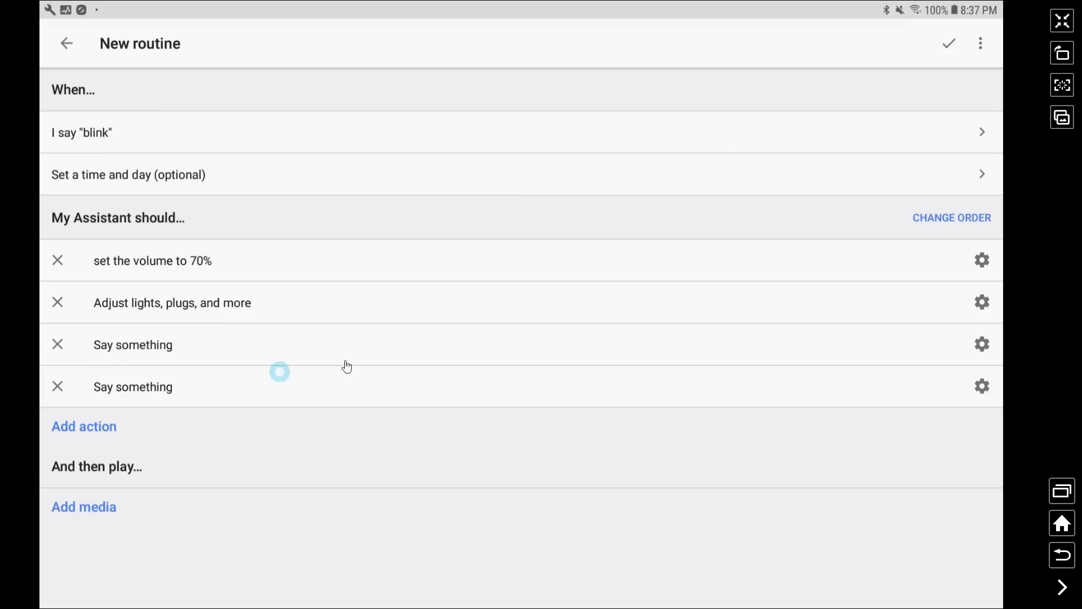
pyautogui.click(982, 345)
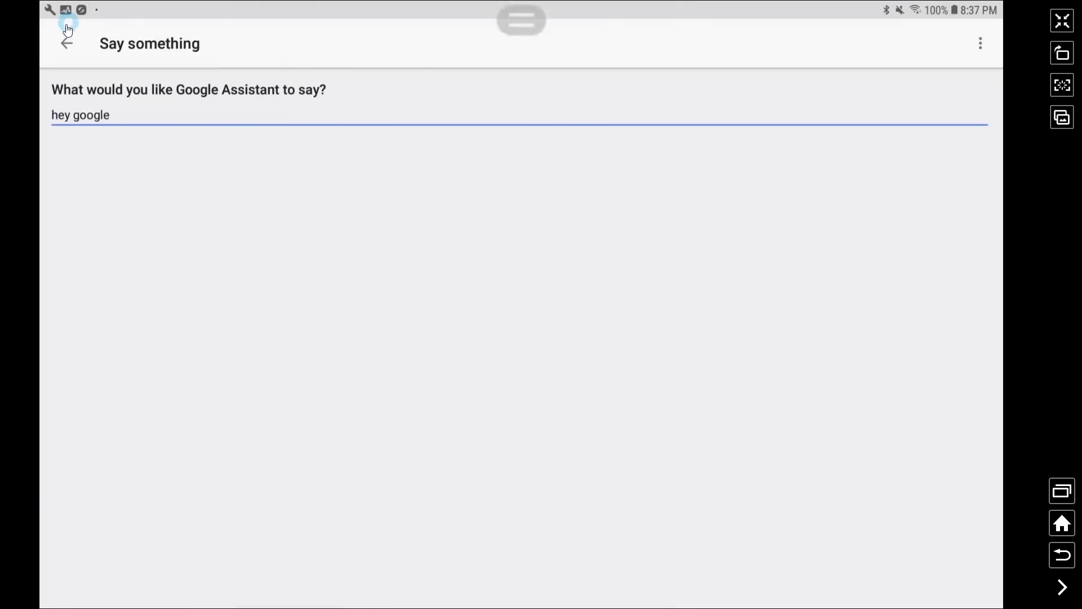
pyautogui.click(66, 43)
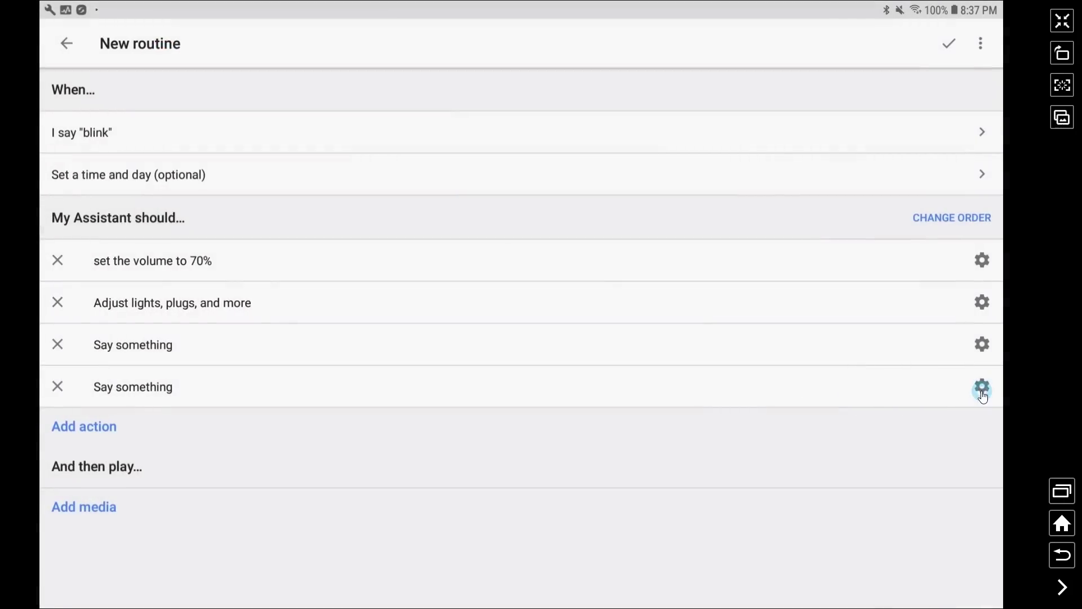
pyautogui.click(976, 386)
pyautogui.click(65, 43)
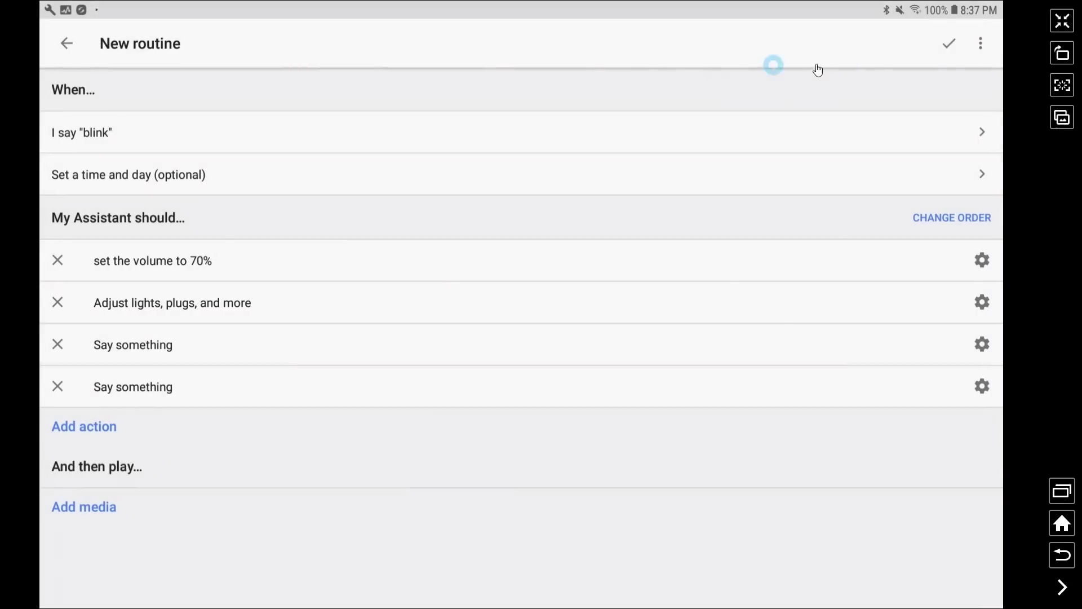
pyautogui.click(949, 47)
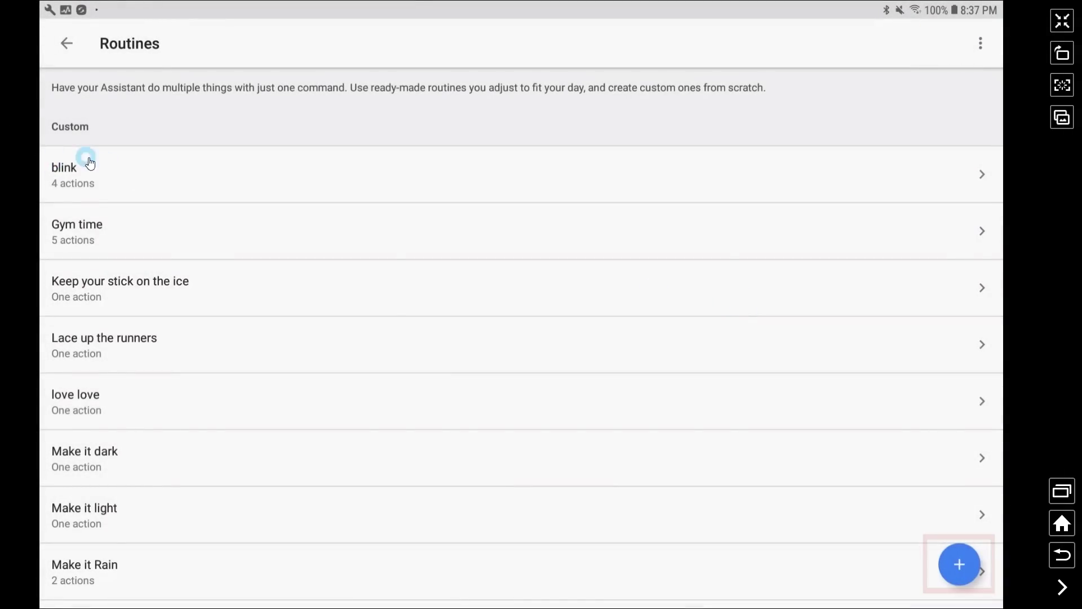
pyautogui.click(956, 571)
# Set 'no blink' as the trigger command of a second new routine
pyautogui.click(104, 136)
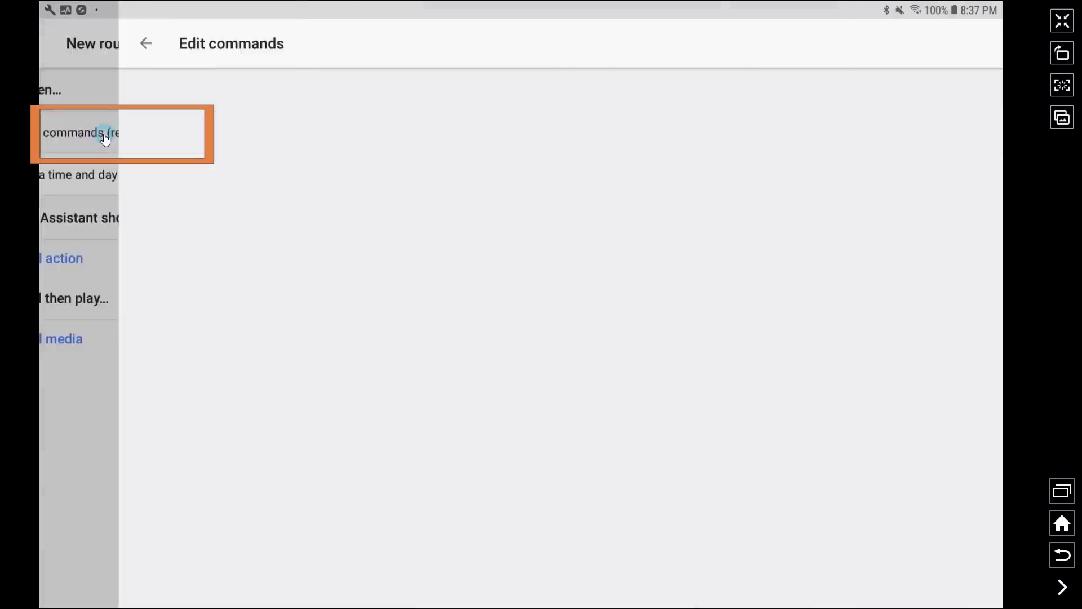
pyautogui.click(486, 300)
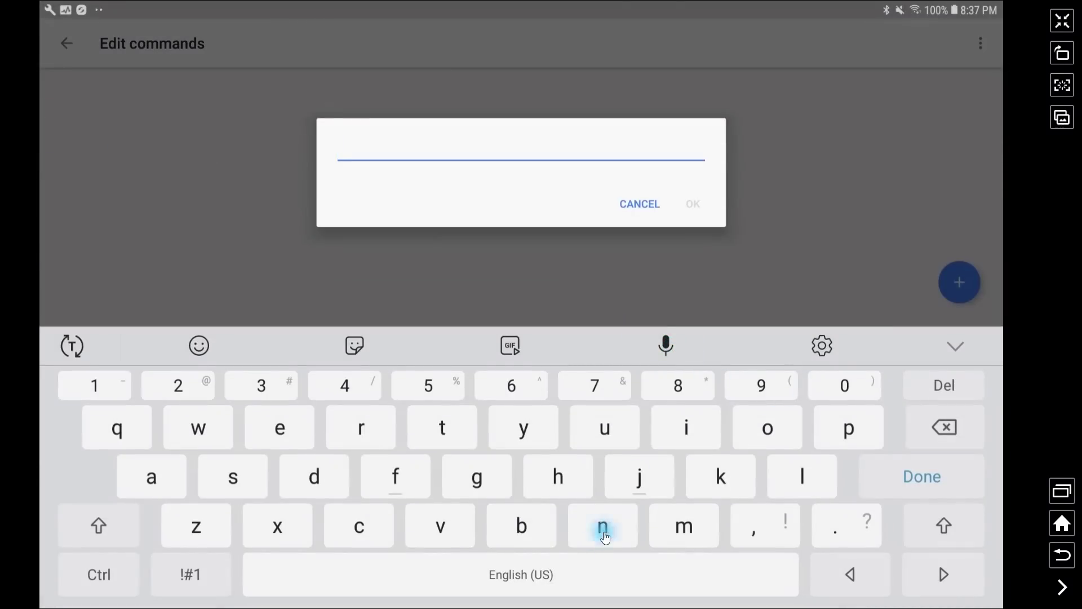
pyautogui.write('no')
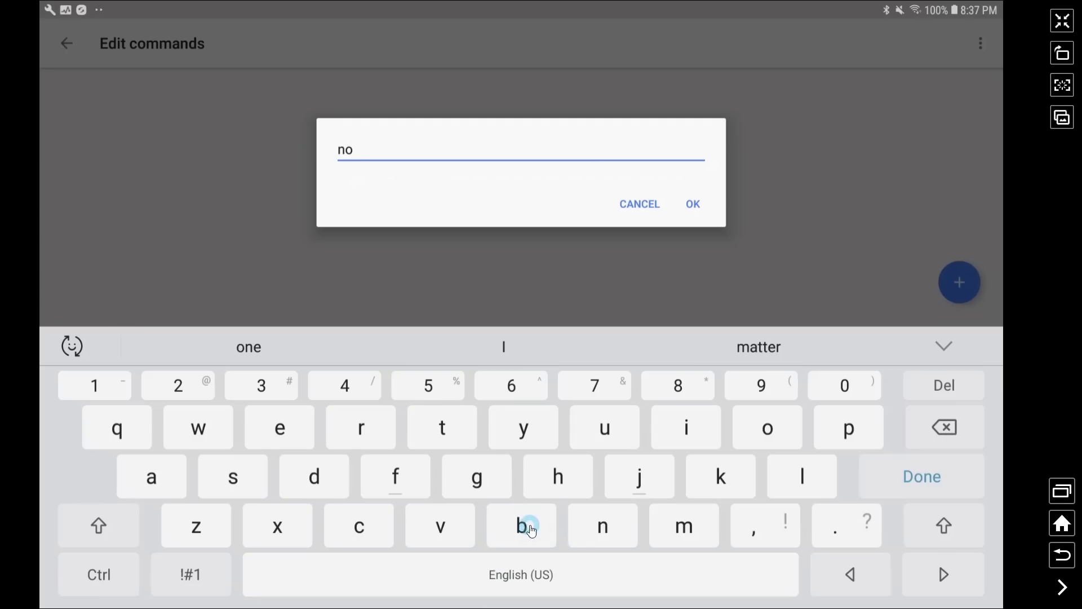
pyautogui.write(' blink')
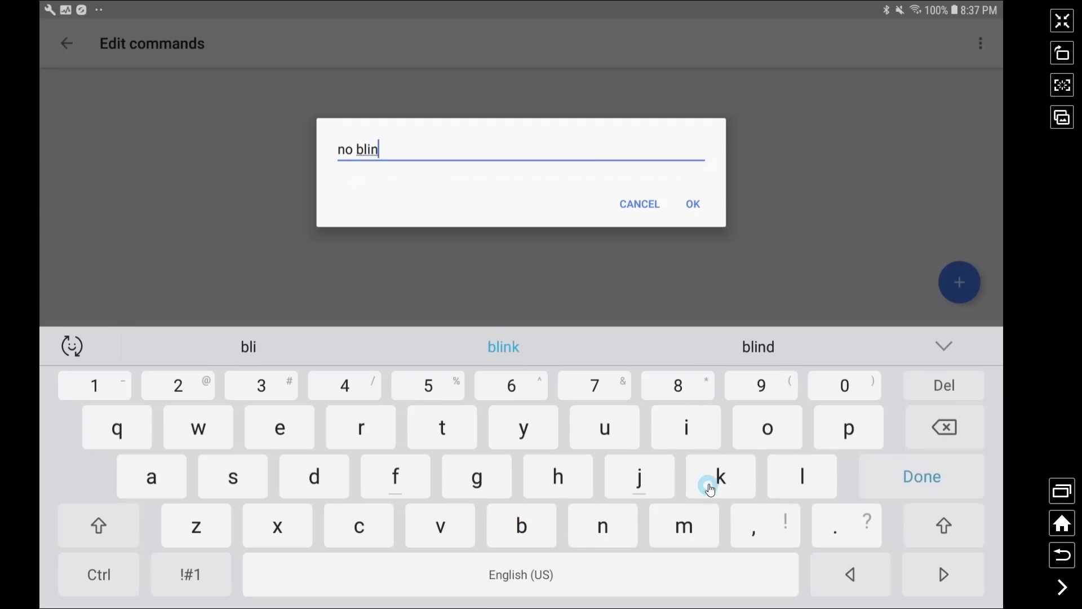
pyautogui.click(920, 476)
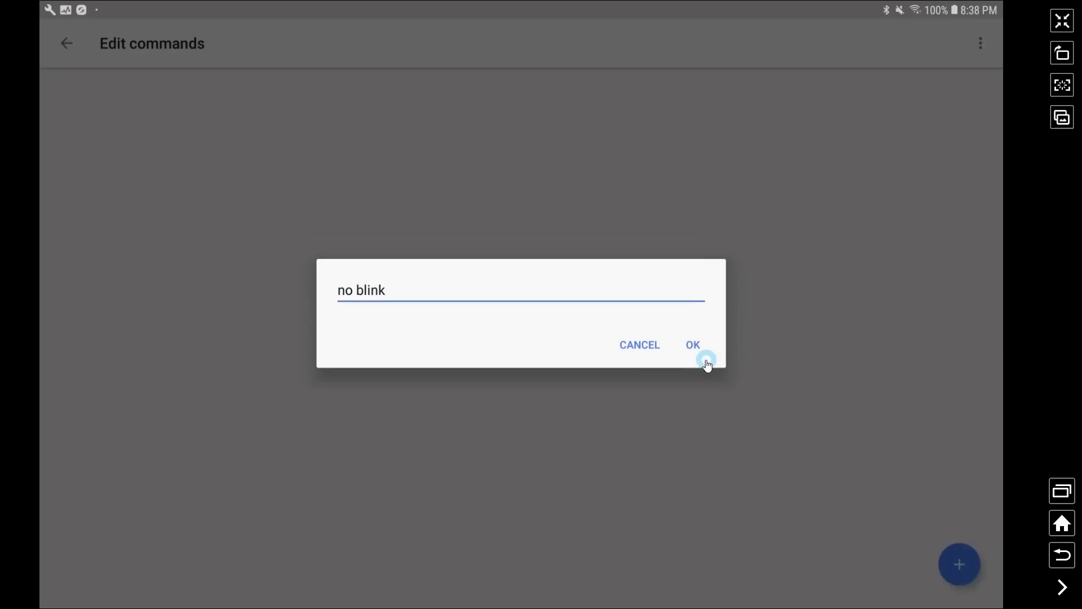
pyautogui.click(696, 345)
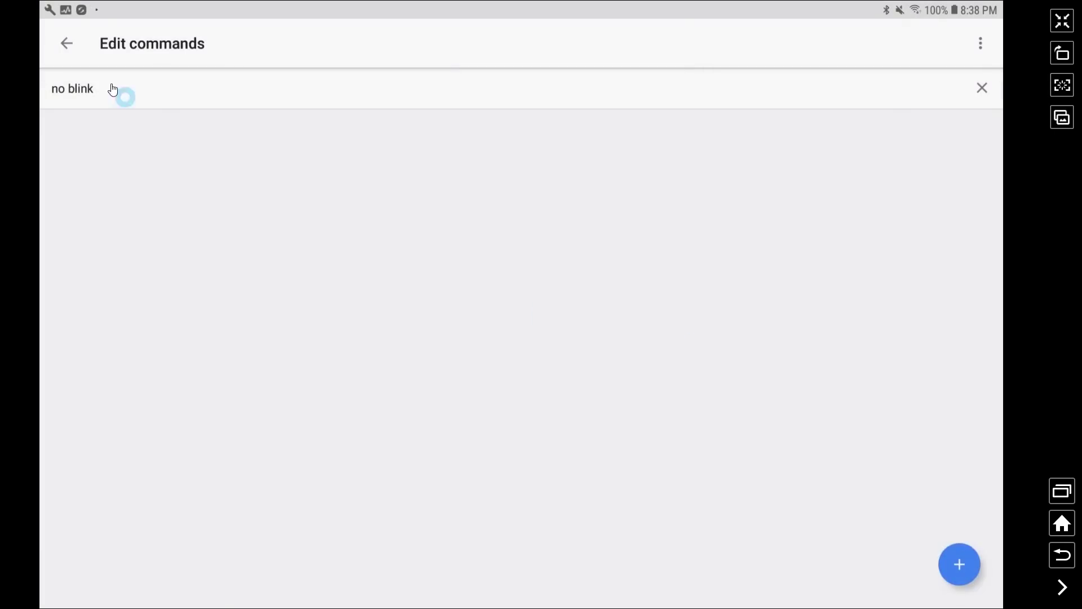
pyautogui.click(69, 49)
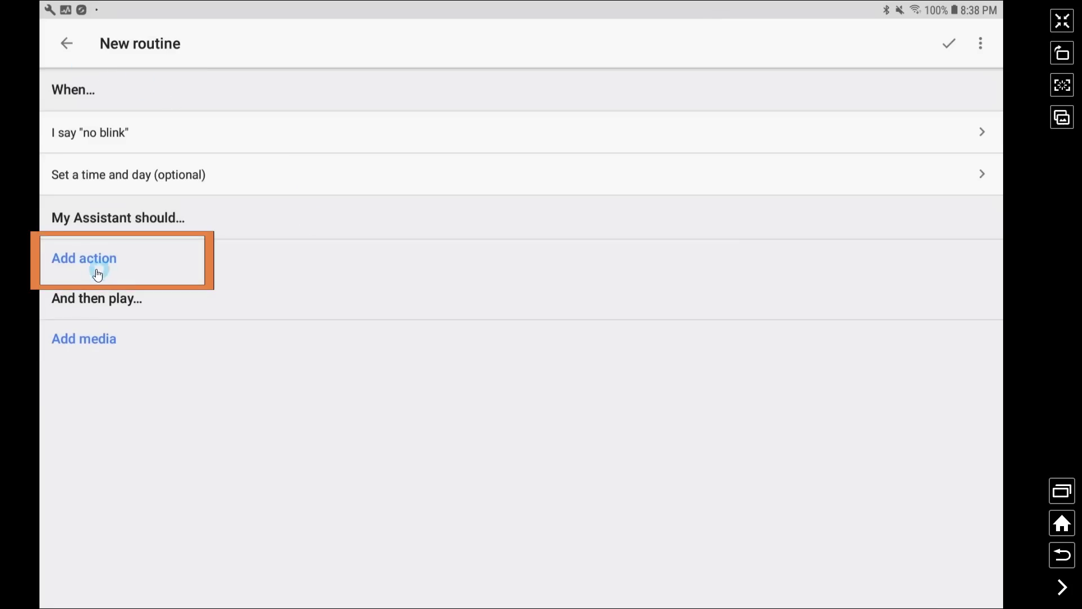
pyautogui.click(87, 259)
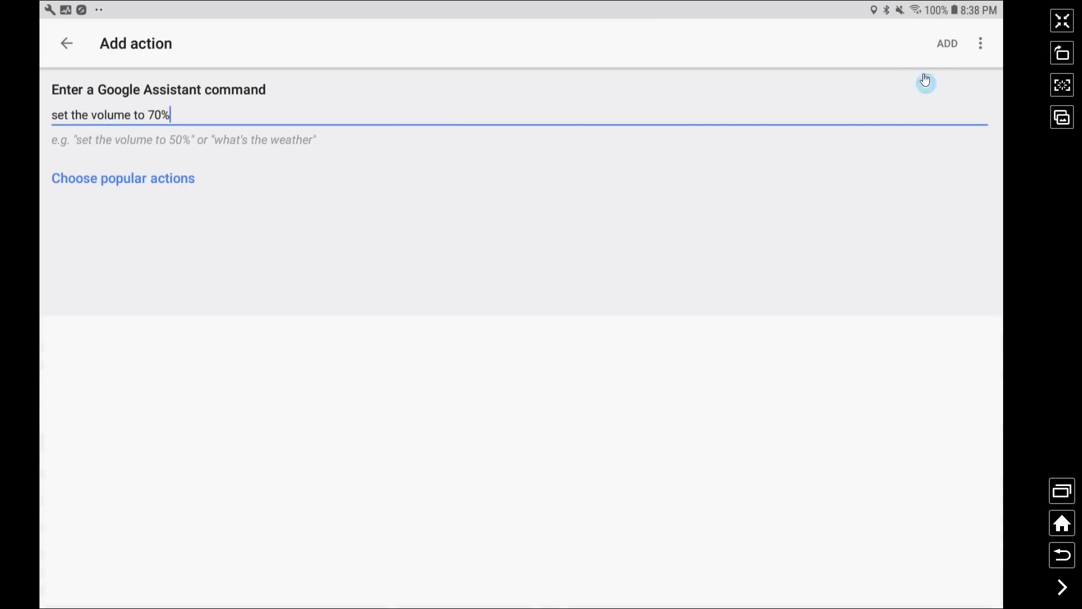
# Add the command 'set the volume to 70%' as the routine's first action
pyautogui.click(948, 46)
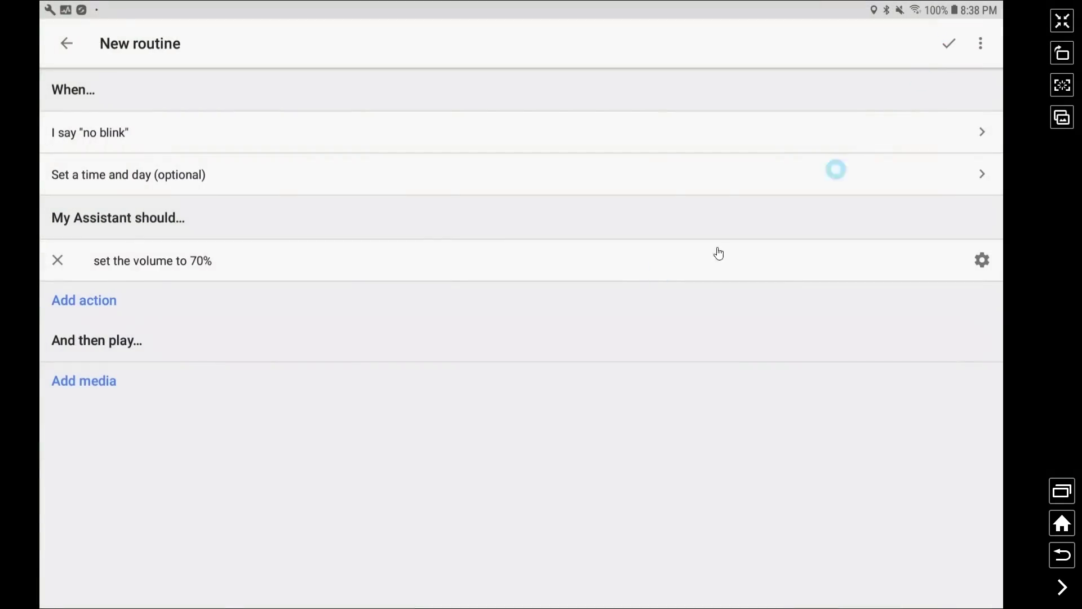
# Include the Adjust lights, plugs, and more action, with one room's light set to Turn off
pyautogui.click(82, 307)
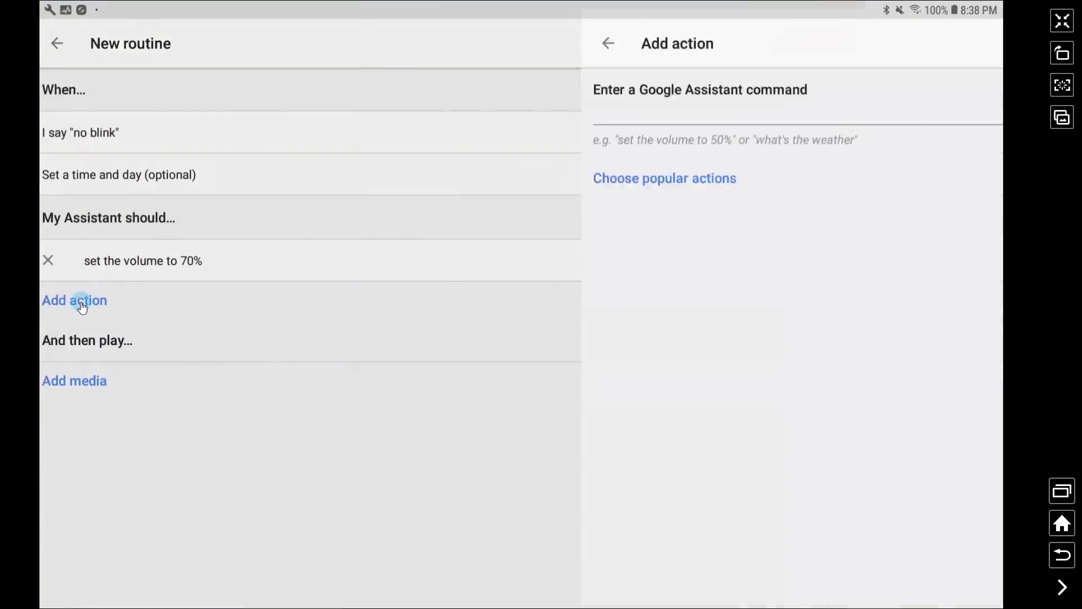
pyautogui.click(102, 186)
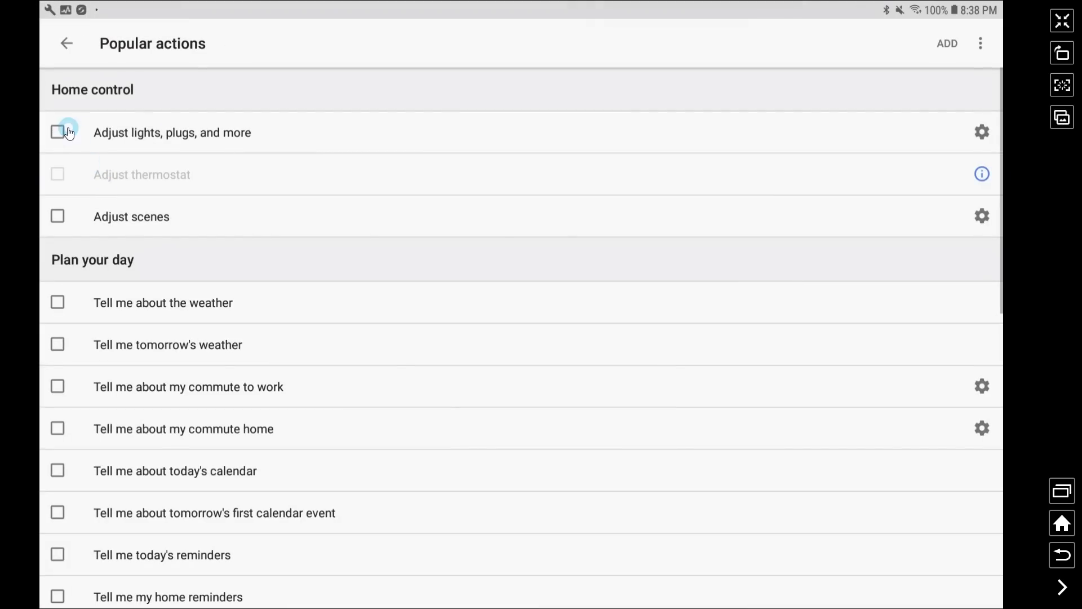
pyautogui.click(58, 131)
pyautogui.click(982, 131)
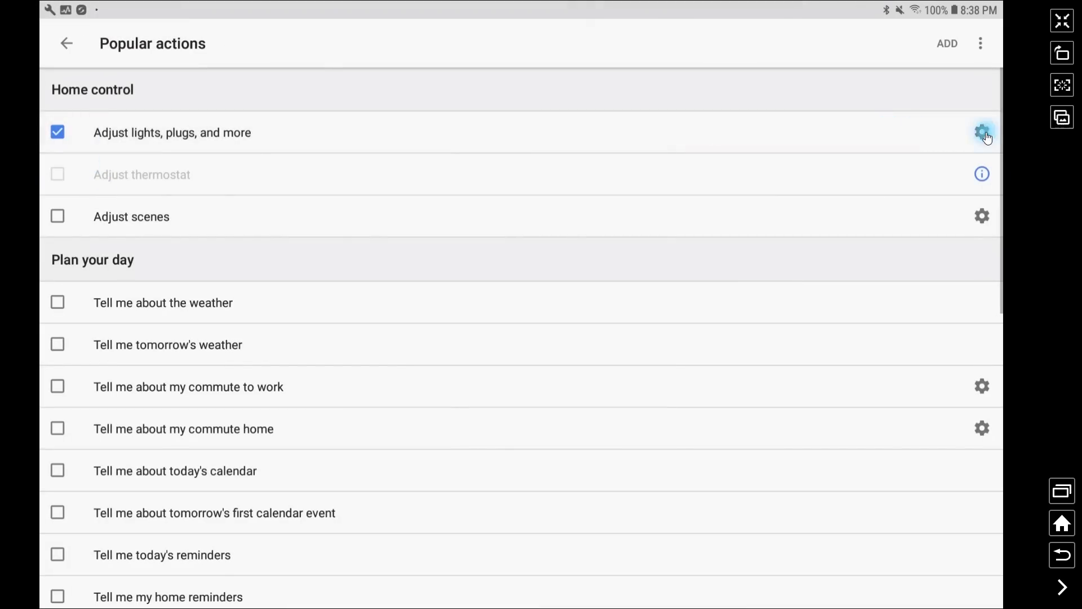
pyautogui.scroll(-2, 210, 297)
pyautogui.scroll(-3, 211, 298)
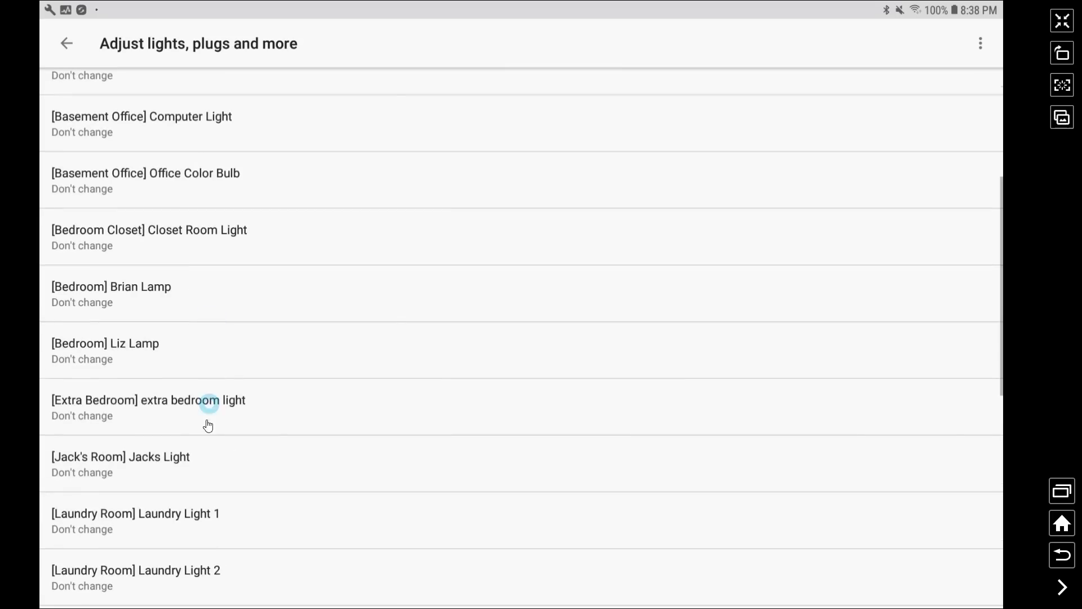
pyautogui.click(159, 457)
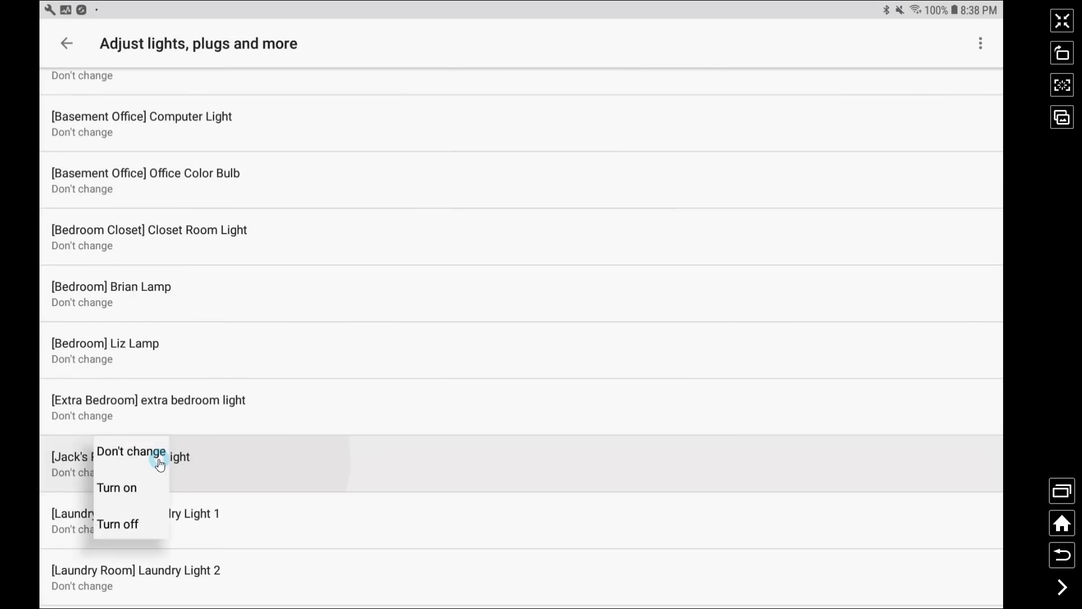
pyautogui.click(143, 519)
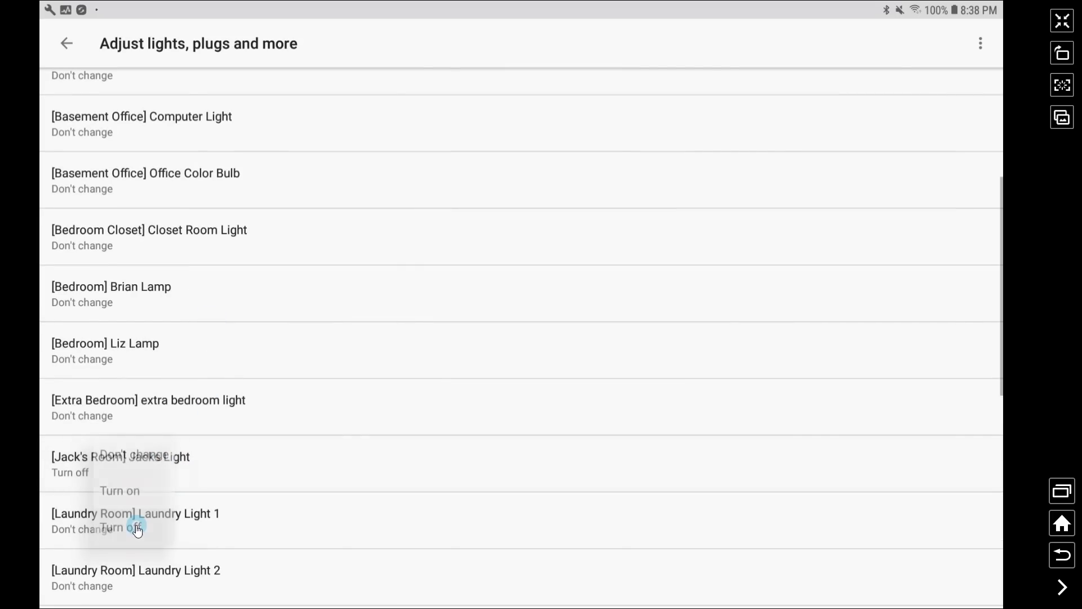
pyautogui.click(66, 45)
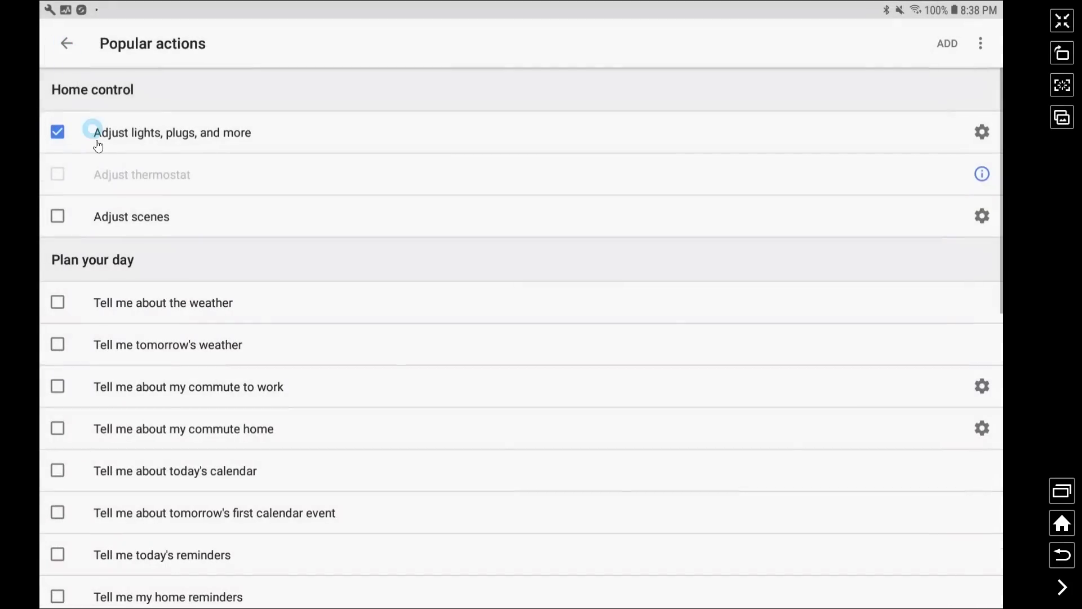
pyautogui.scroll(-5, 253, 242)
pyautogui.scroll(-5, 252, 242)
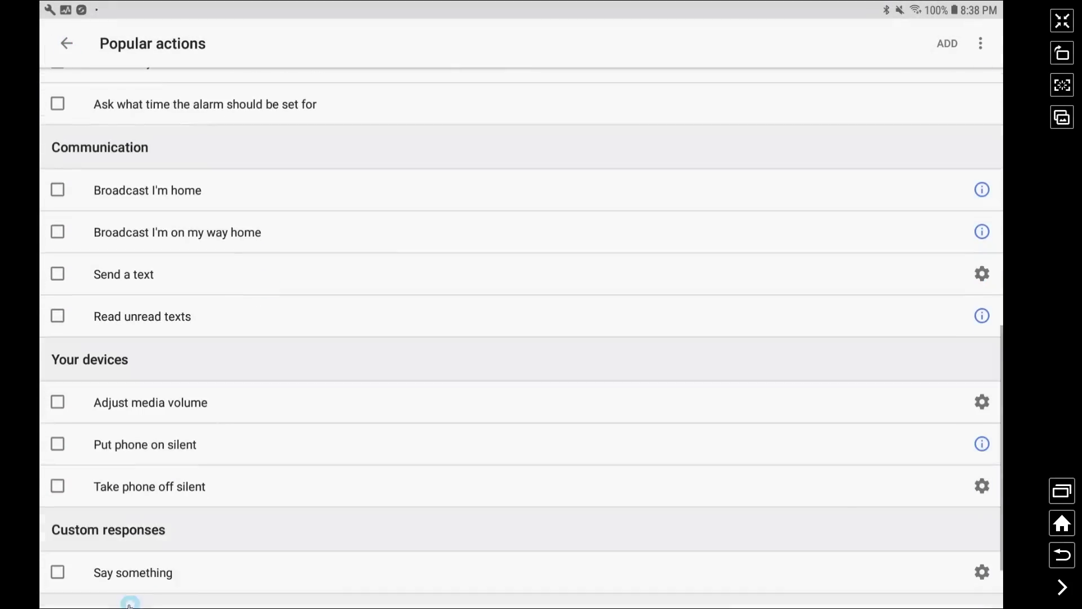
# Add a Say something action speaking 'hey google', together with the lights action
pyautogui.click(57, 572)
pyautogui.click(988, 578)
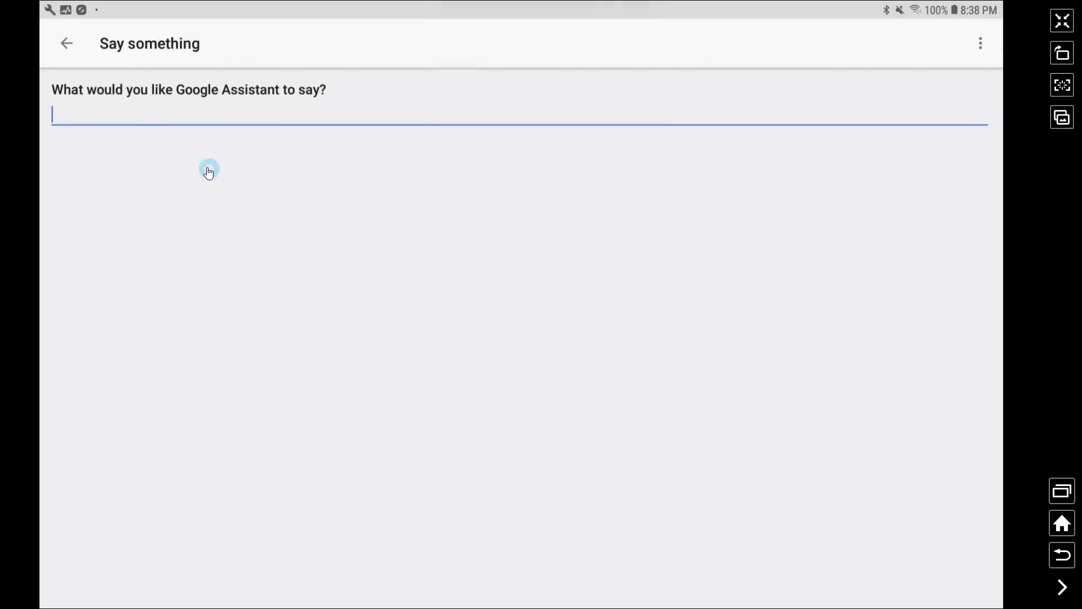
pyautogui.click(140, 120)
pyautogui.write('hey googl')
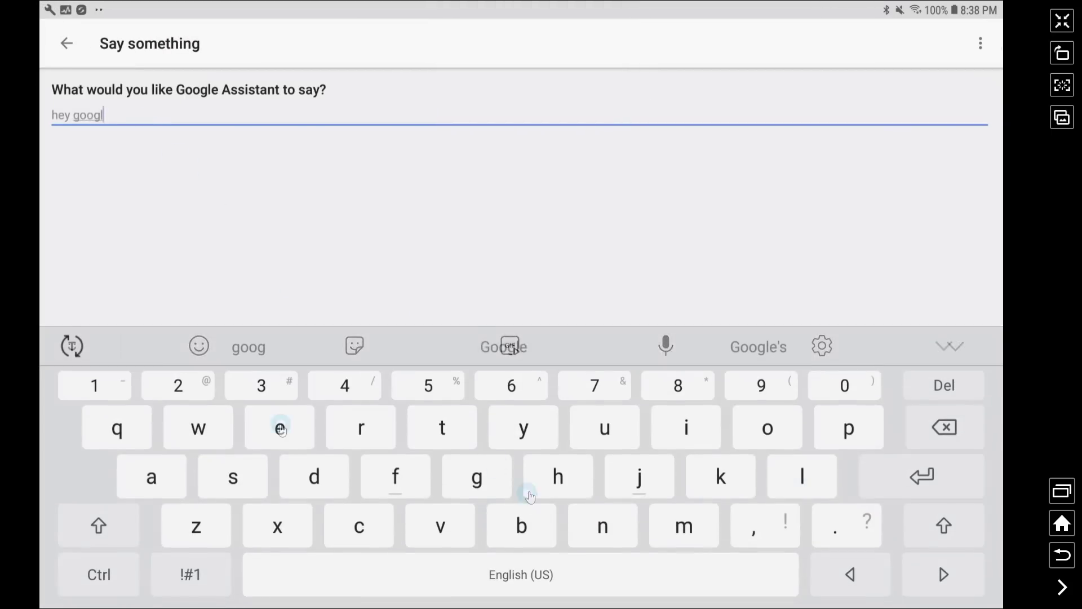
pyautogui.write('e')
pyautogui.click(67, 45)
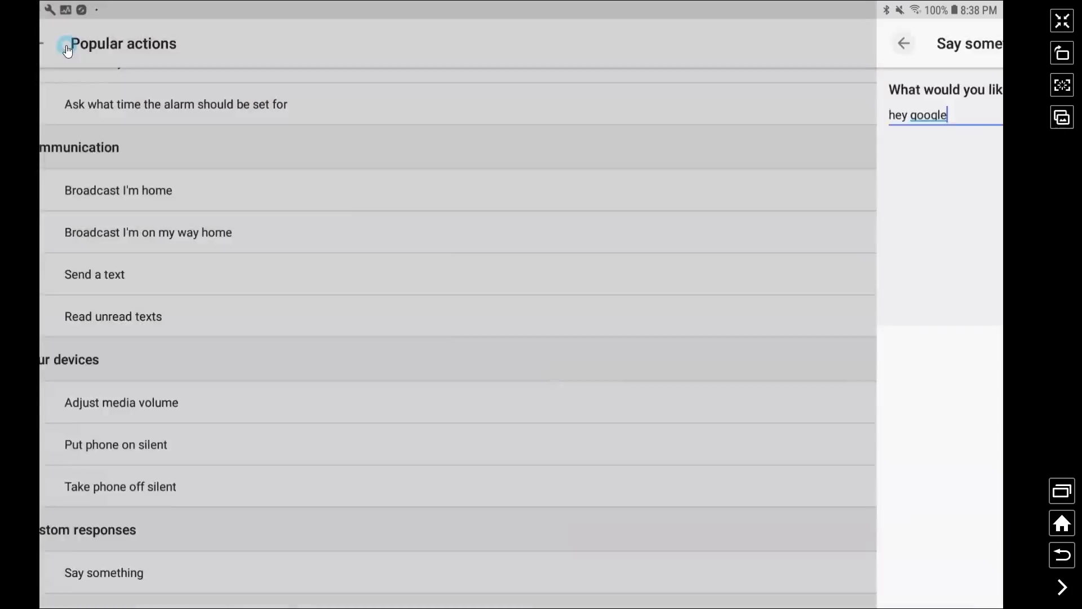
pyautogui.click(945, 48)
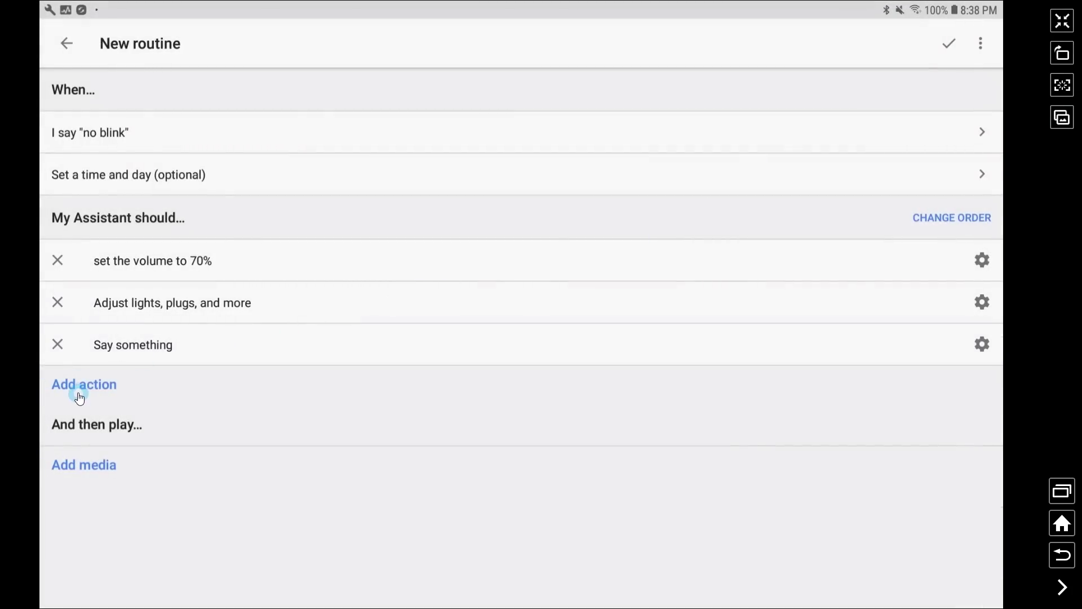
pyautogui.click(82, 388)
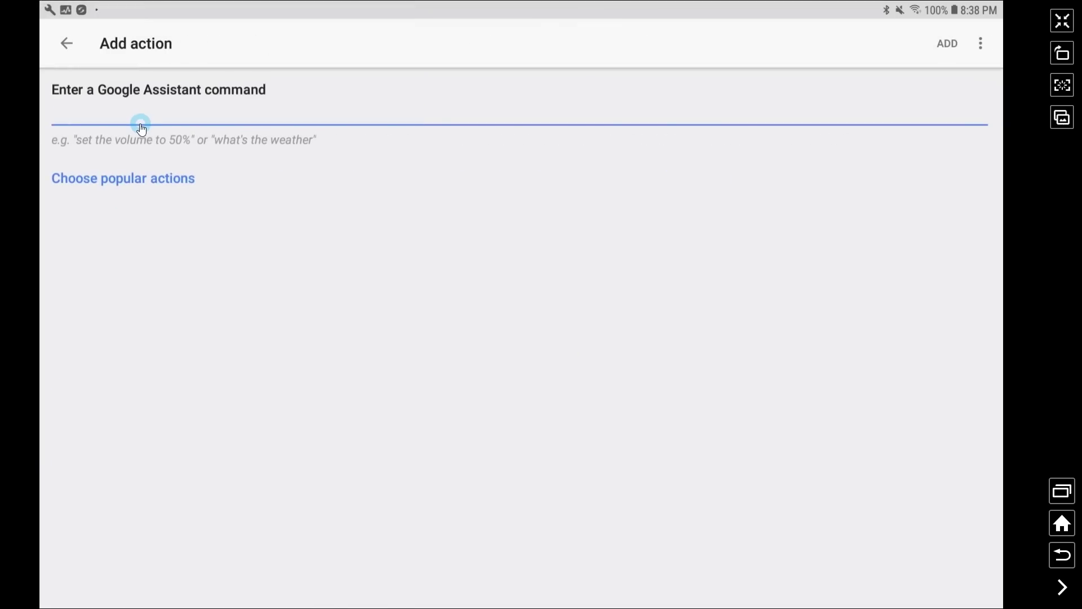
# Add another Say something action from popular actions that speaks 'blink'
pyautogui.click(138, 186)
pyautogui.scroll(-10, 243, 256)
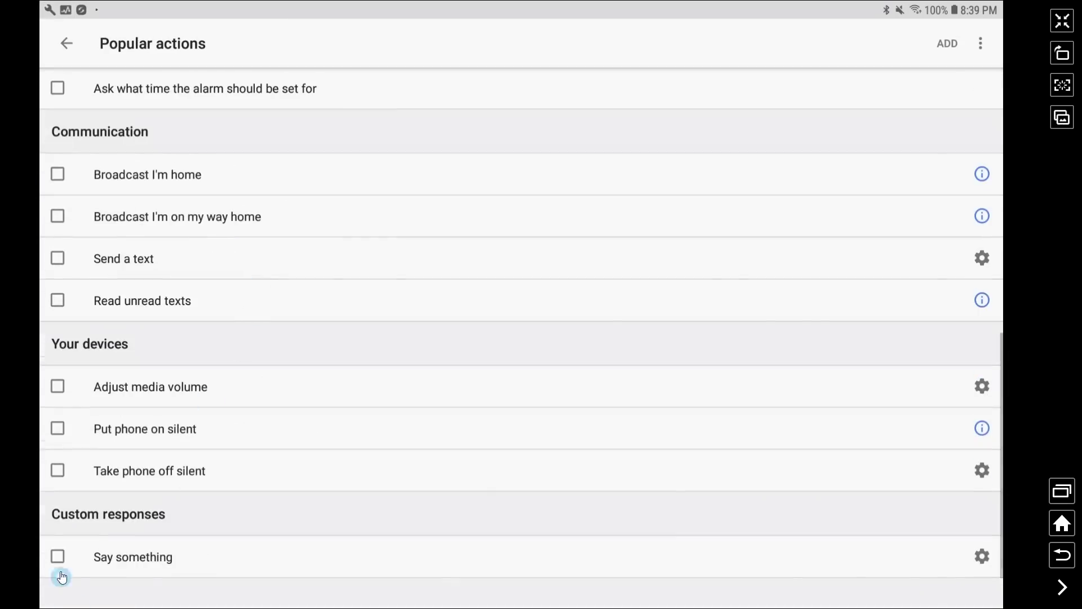
pyautogui.click(58, 557)
pyautogui.click(982, 556)
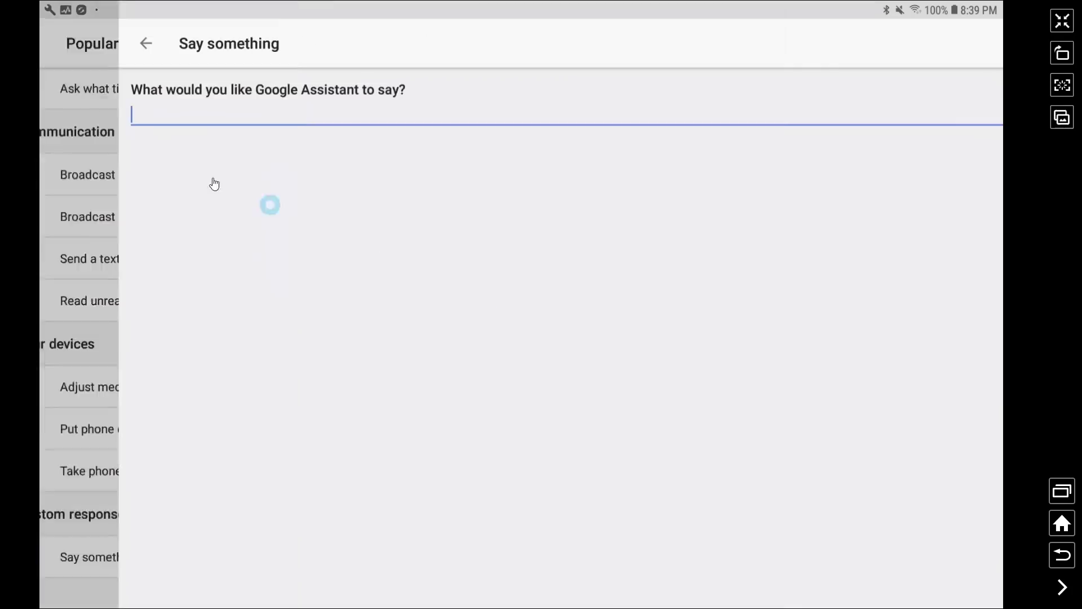
pyautogui.click(104, 116)
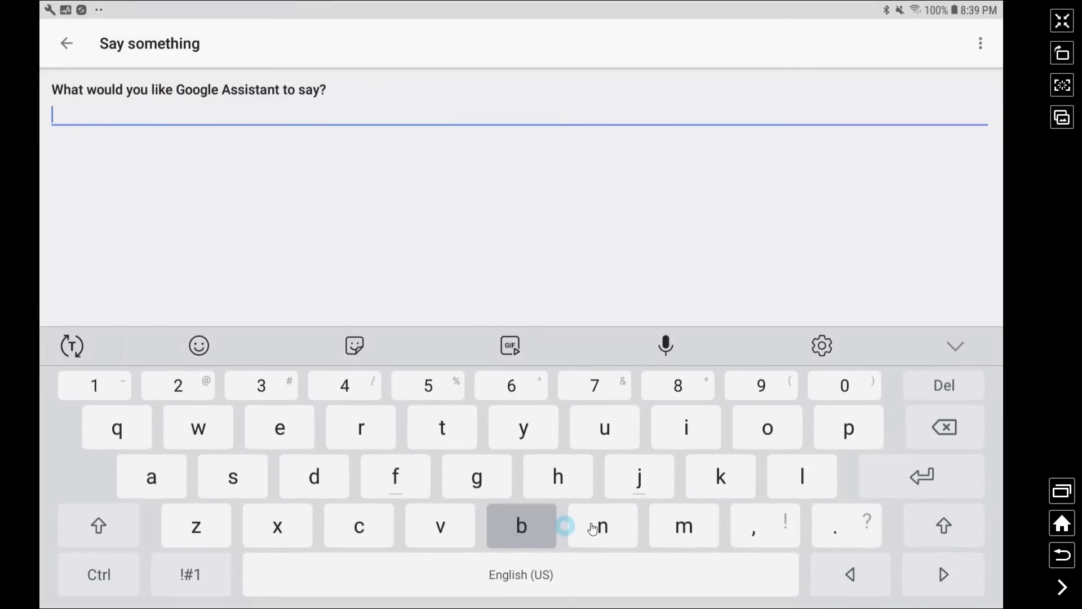
pyautogui.write('blin')
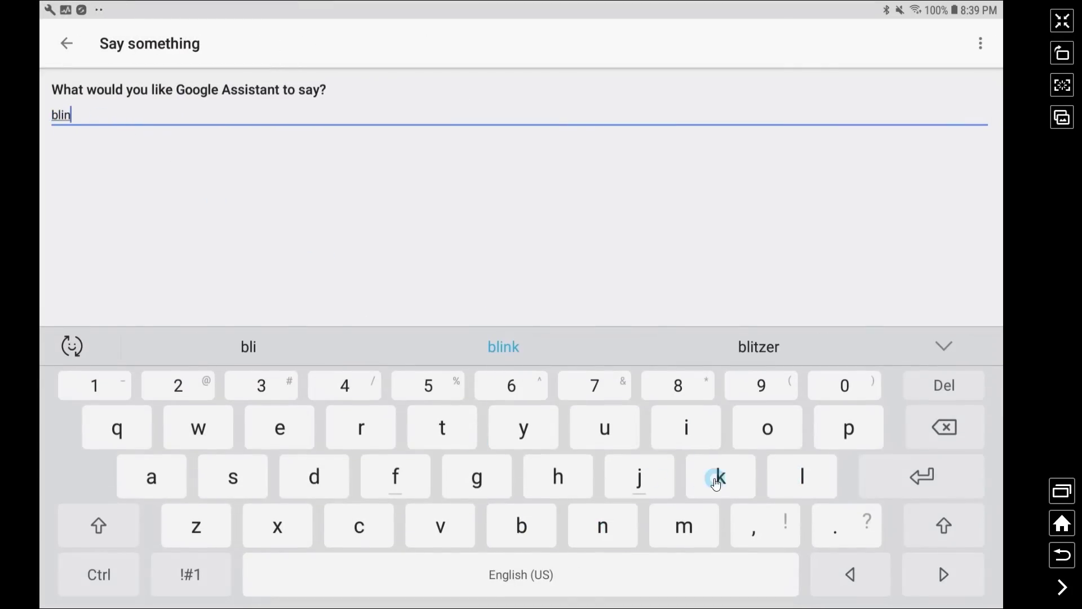
pyautogui.write('k')
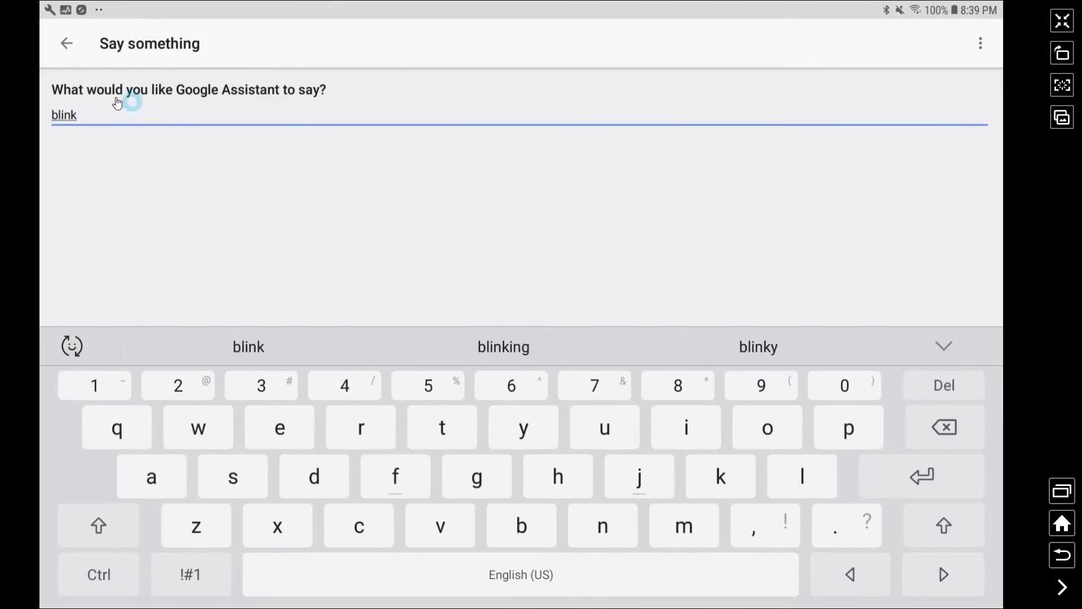
pyautogui.click(63, 44)
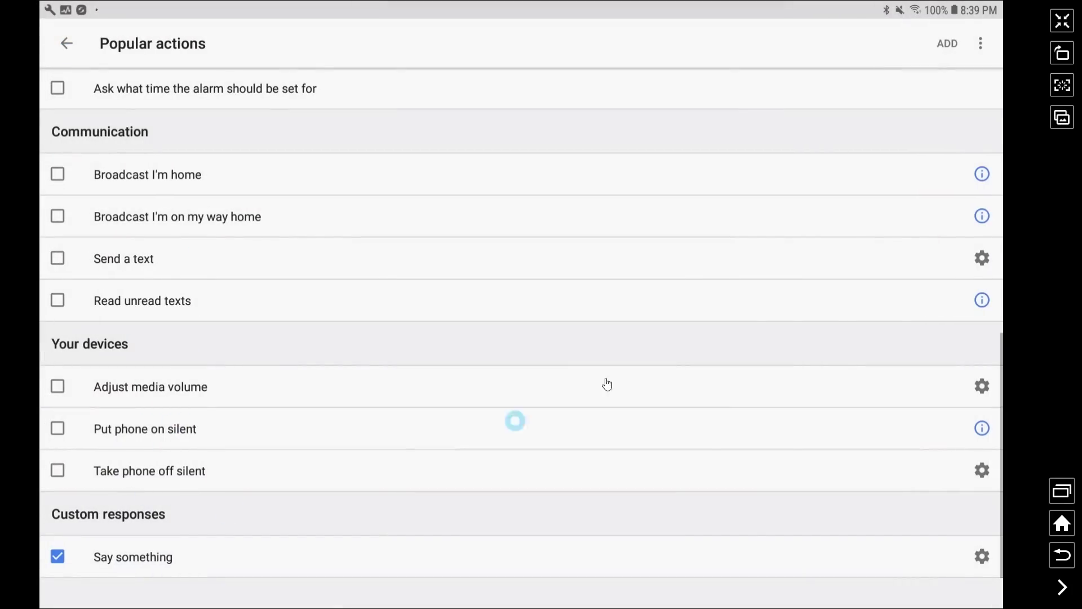
pyautogui.click(946, 47)
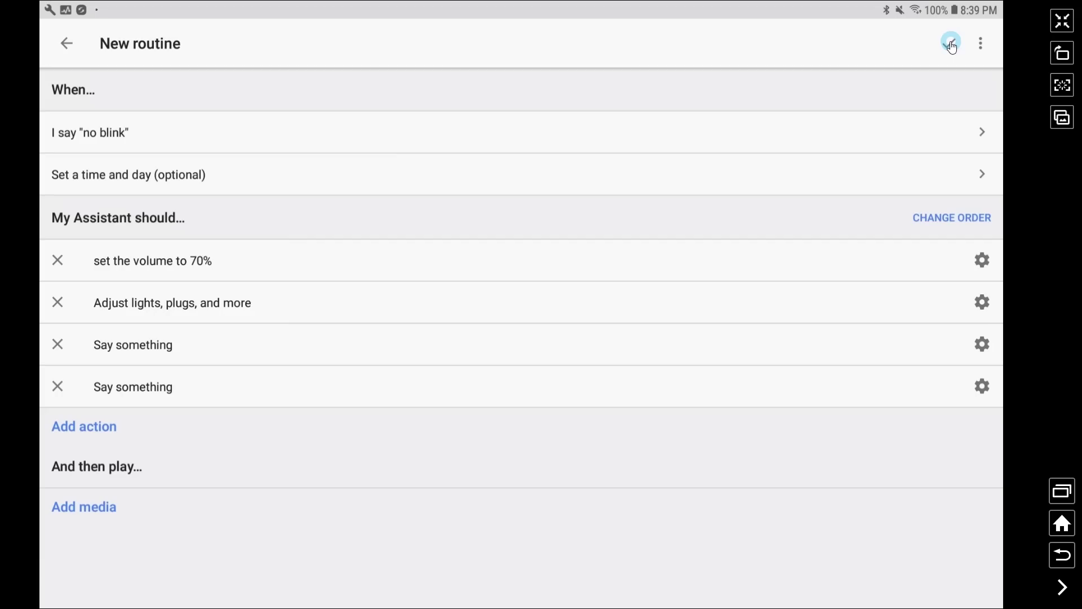
# Save the four-action 'no blink' routine and locate it in the Routines list
pyautogui.click(951, 44)
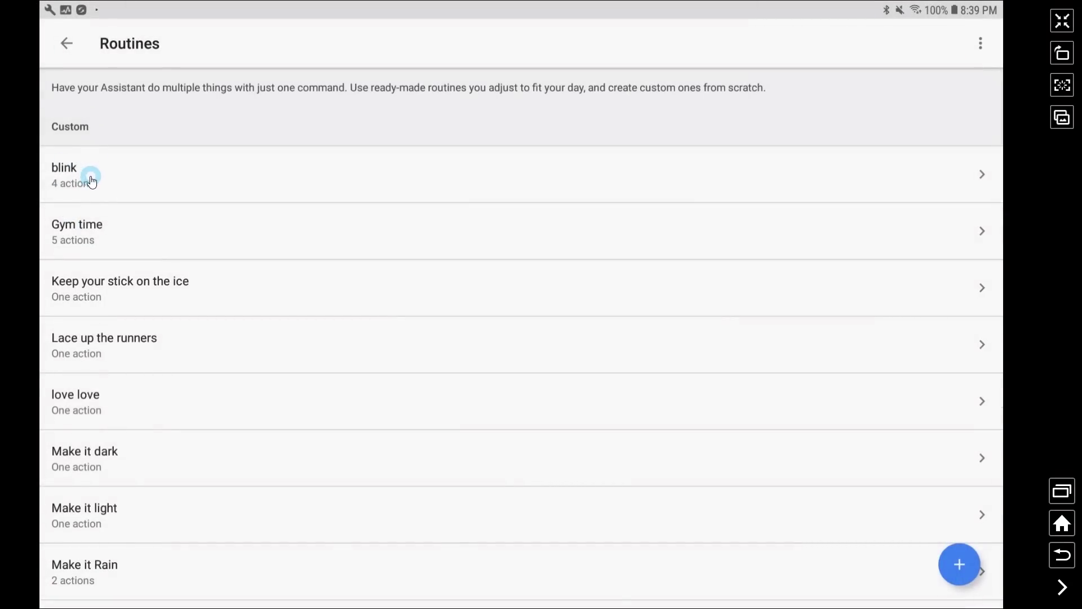
pyautogui.scroll(-5, 93, 183)
pyautogui.scroll(-3, 108, 197)
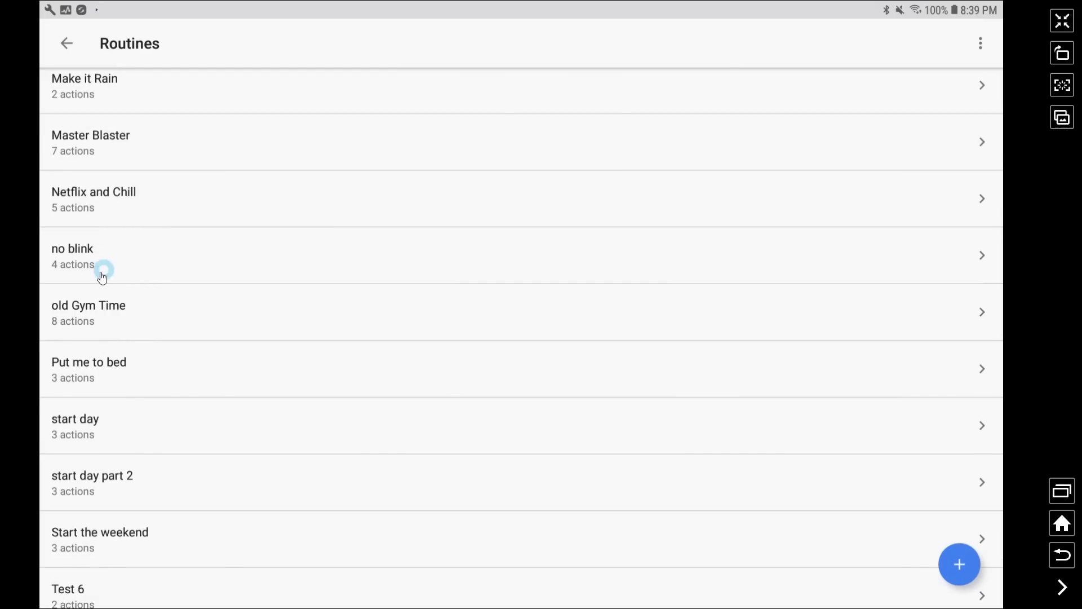